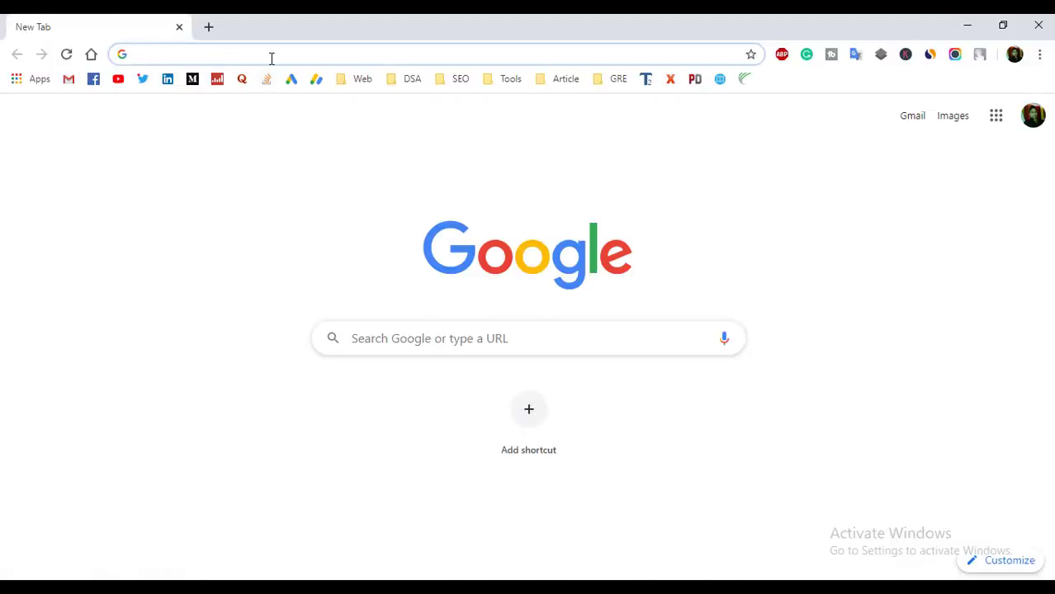
- Search Google for "php7 download" and open the Windows downloads page for PHP 7.4.6 from php.net
{"action": "left_click", "coordinate": [274, 55]}
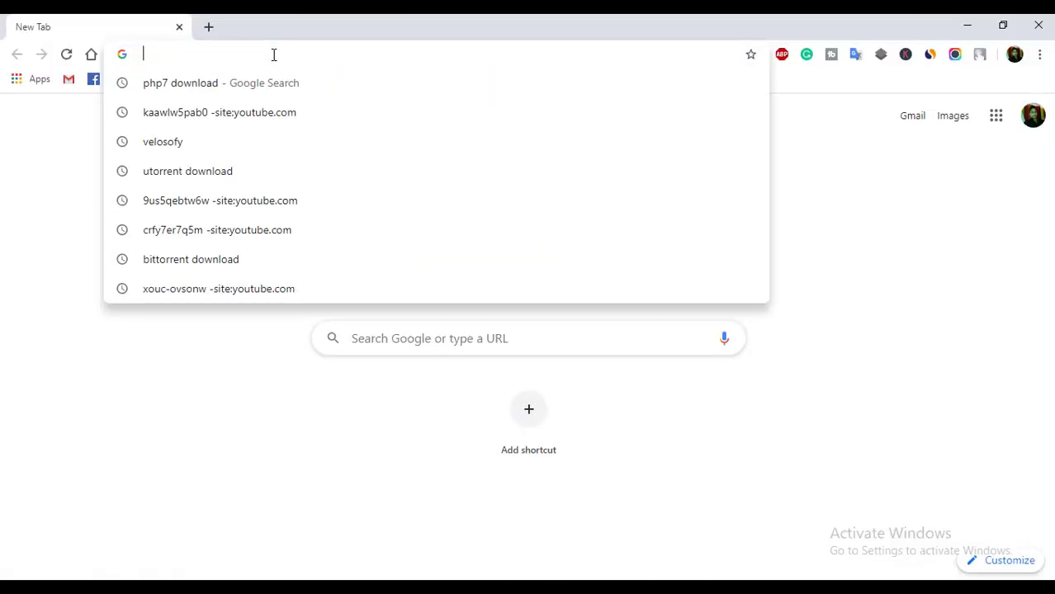
{"action": "type", "text": "php"}
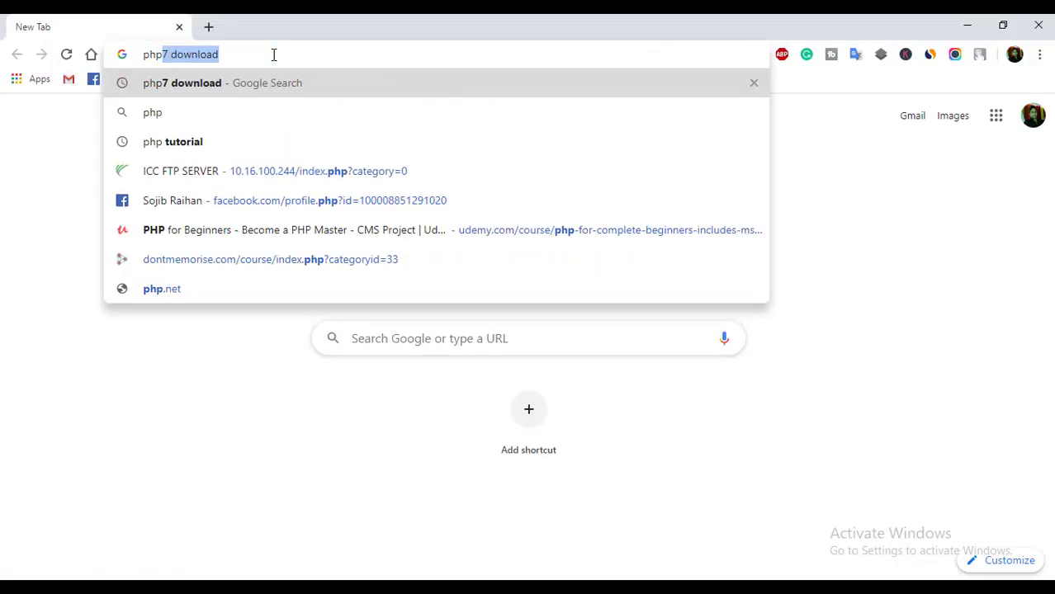
{"action": "key", "text": "Return"}
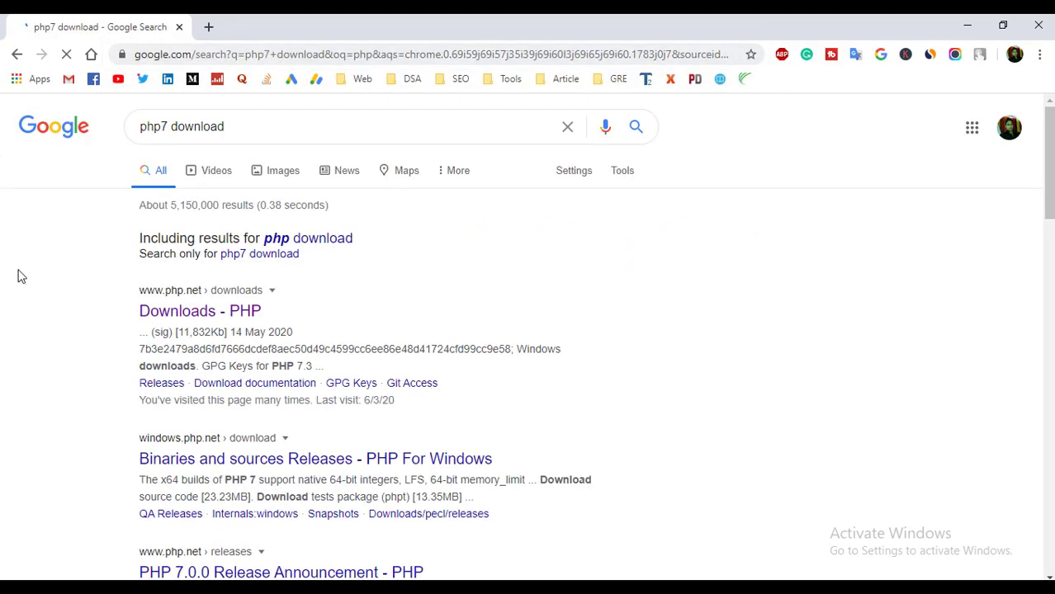
{"action": "left_click", "coordinate": [183, 320]}
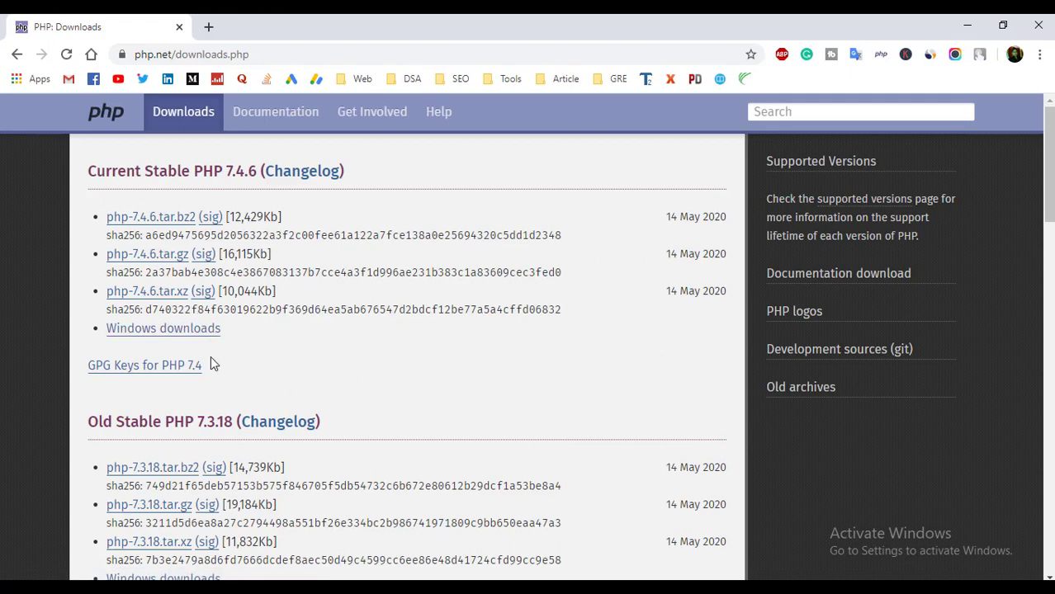
{"action": "left_click", "coordinate": [161, 330]}
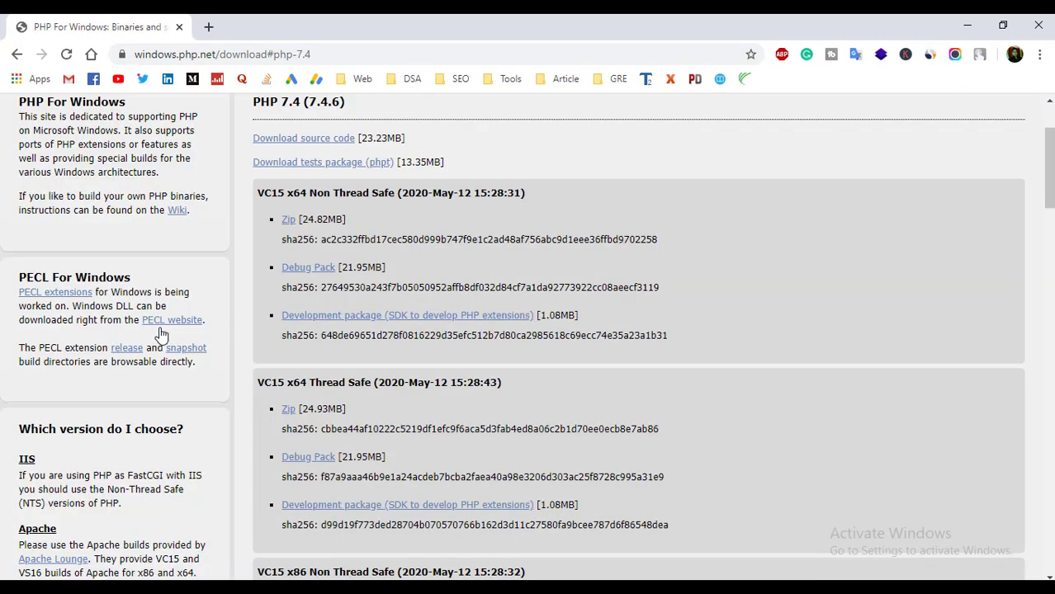
- Compare the x64 and x86 Thread Safe builds offered for PHP 7.4 on the Windows downloads page
{"action": "scroll", "coordinate": [780, 369], "scroll_direction": "up", "scroll_amount": 2}
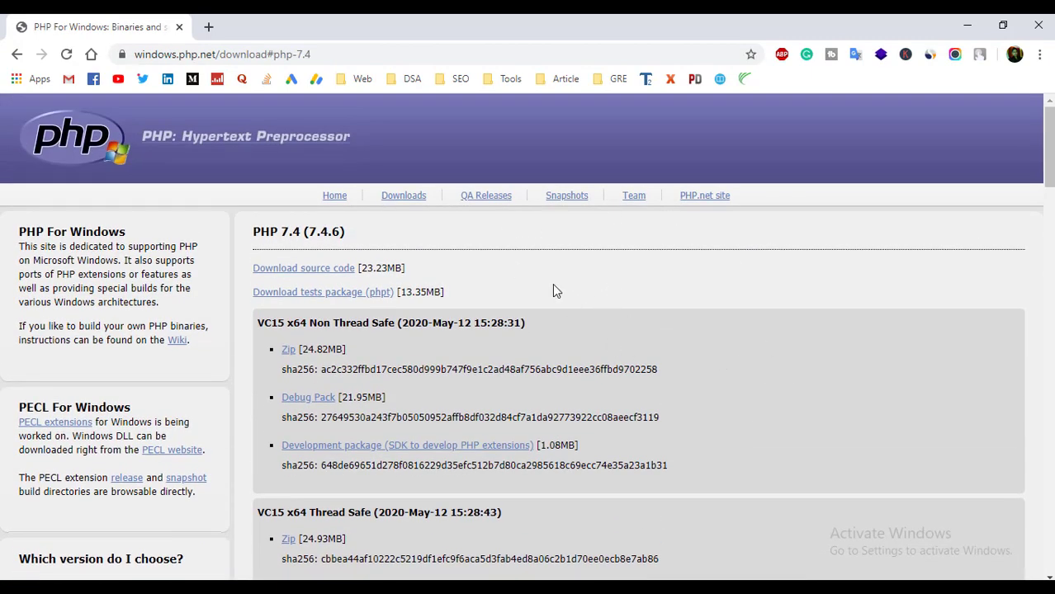
{"action": "scroll", "coordinate": [555, 288], "scroll_direction": "down", "scroll_amount": 2}
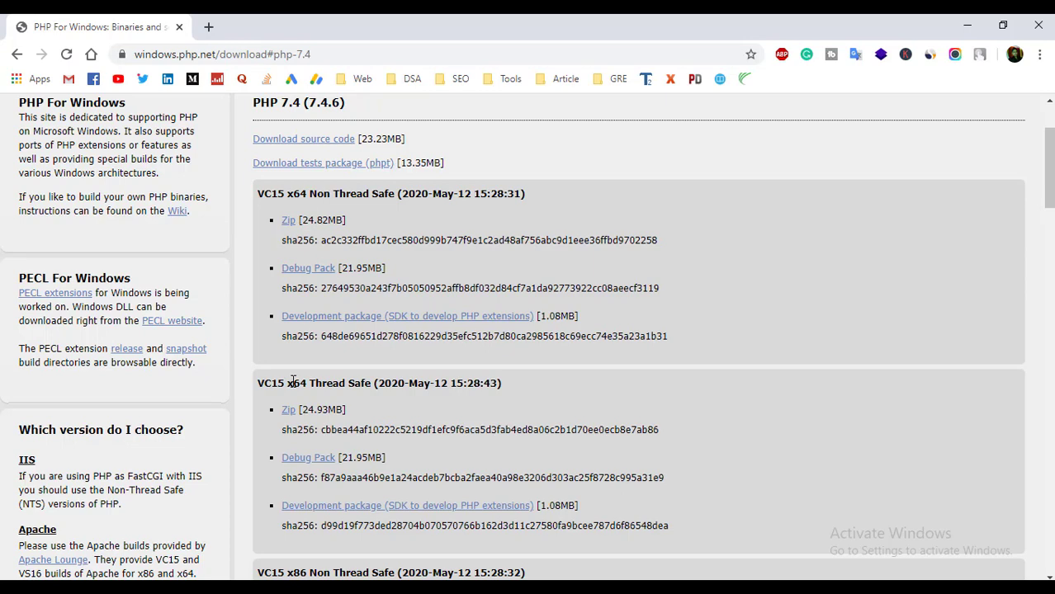
{"action": "left_click_drag", "start_coordinate": [293, 383], "coordinate": [380, 385]}
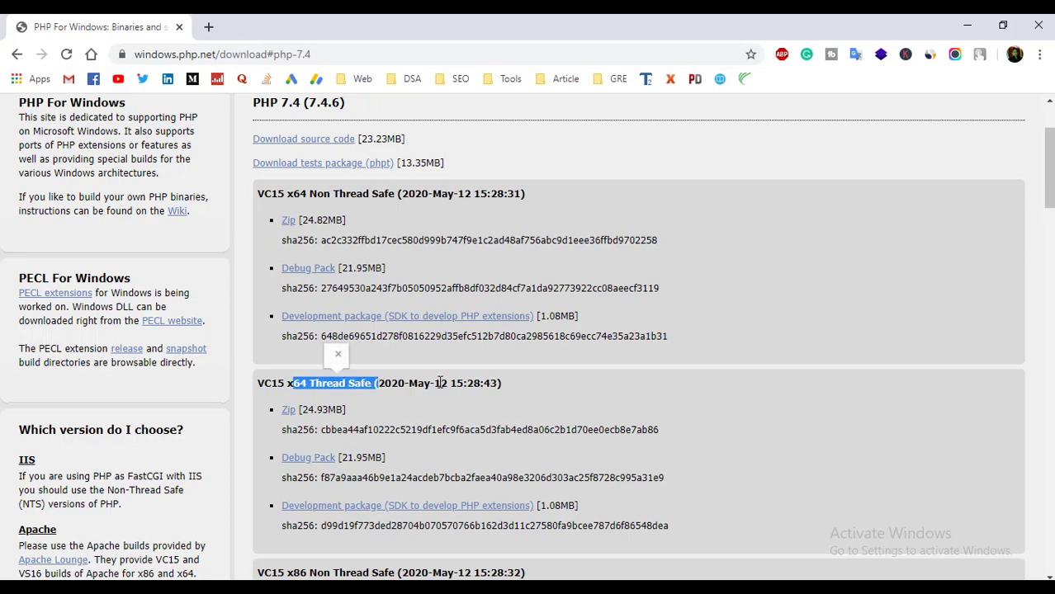
{"action": "scroll", "coordinate": [440, 383], "scroll_direction": "down", "scroll_amount": 3}
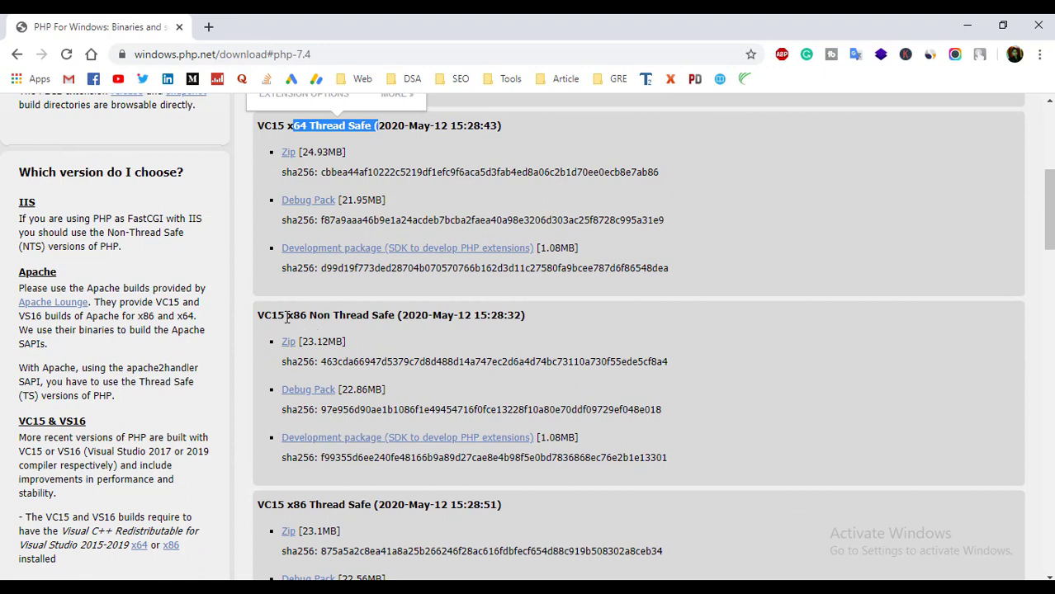
{"action": "scroll", "coordinate": [286, 316], "scroll_direction": "down", "scroll_amount": 2}
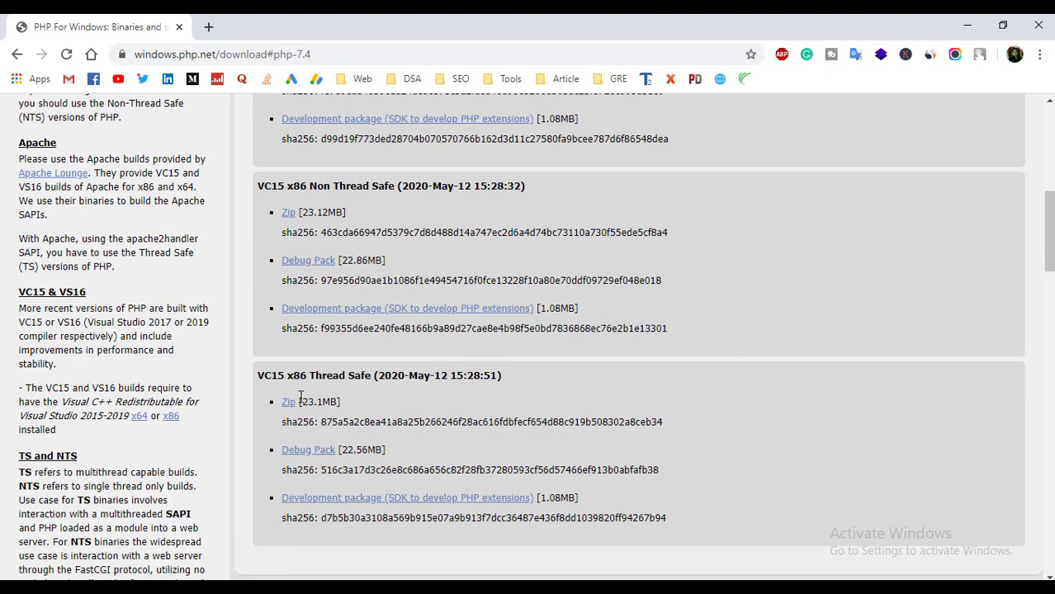
{"action": "left_click_drag", "start_coordinate": [264, 375], "coordinate": [468, 439]}
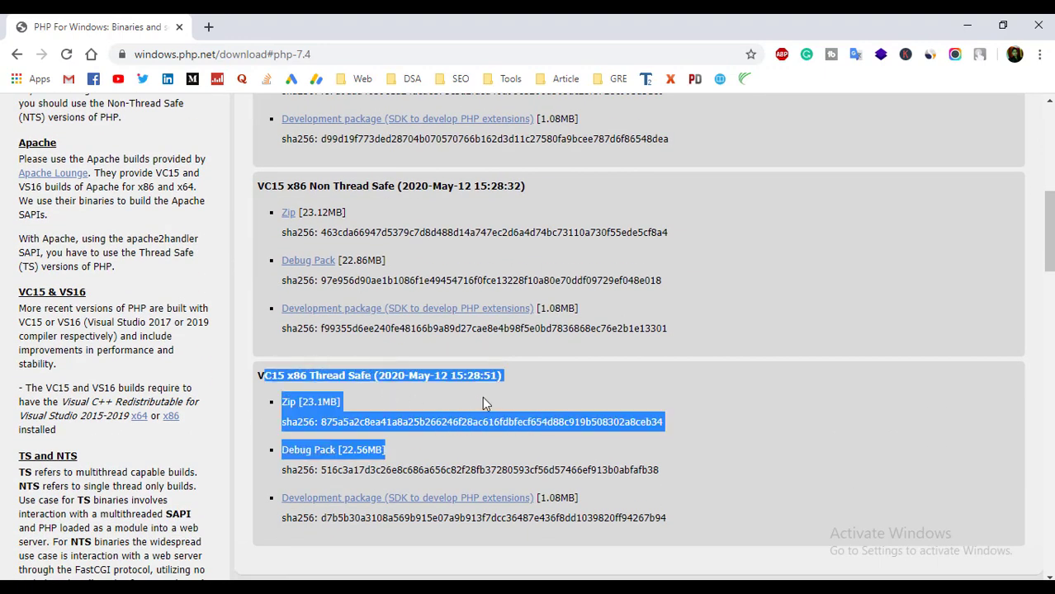
{"action": "left_click", "coordinate": [495, 379]}
{"action": "scroll", "coordinate": [496, 326], "scroll_direction": "up", "scroll_amount": 3}
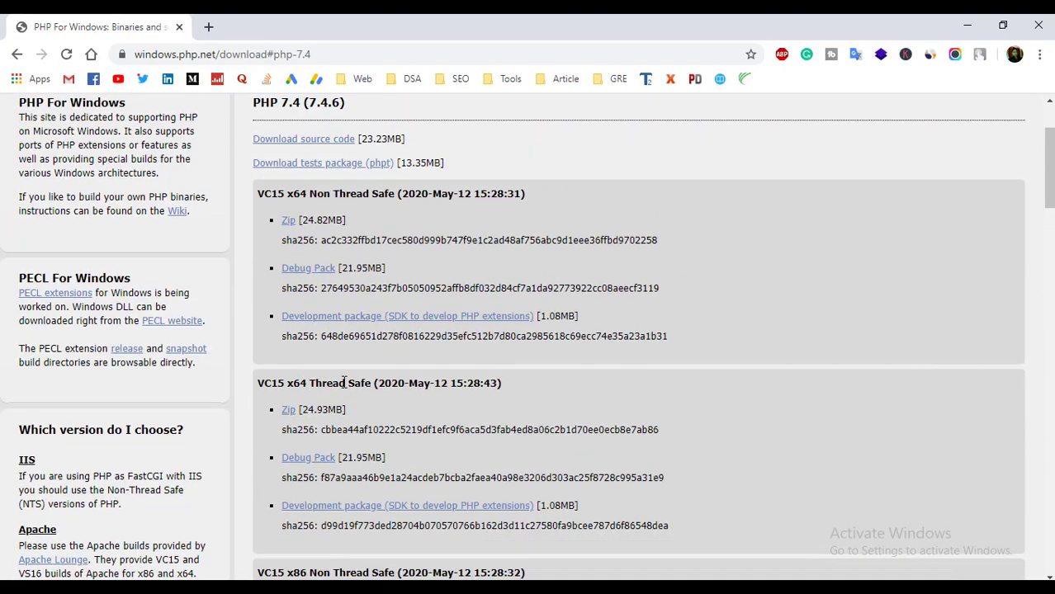
- Download the Zip of the VC15 x64 Thread Safe build and close the browser page
{"action": "scroll", "coordinate": [417, 397], "scroll_direction": "down", "scroll_amount": 2}
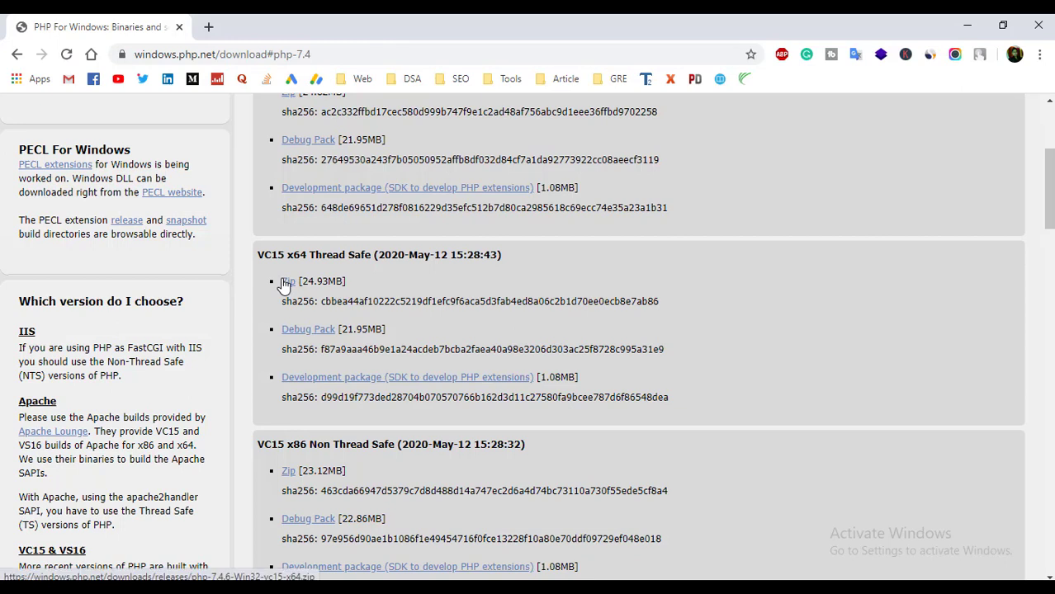
{"action": "left_click", "coordinate": [288, 281]}
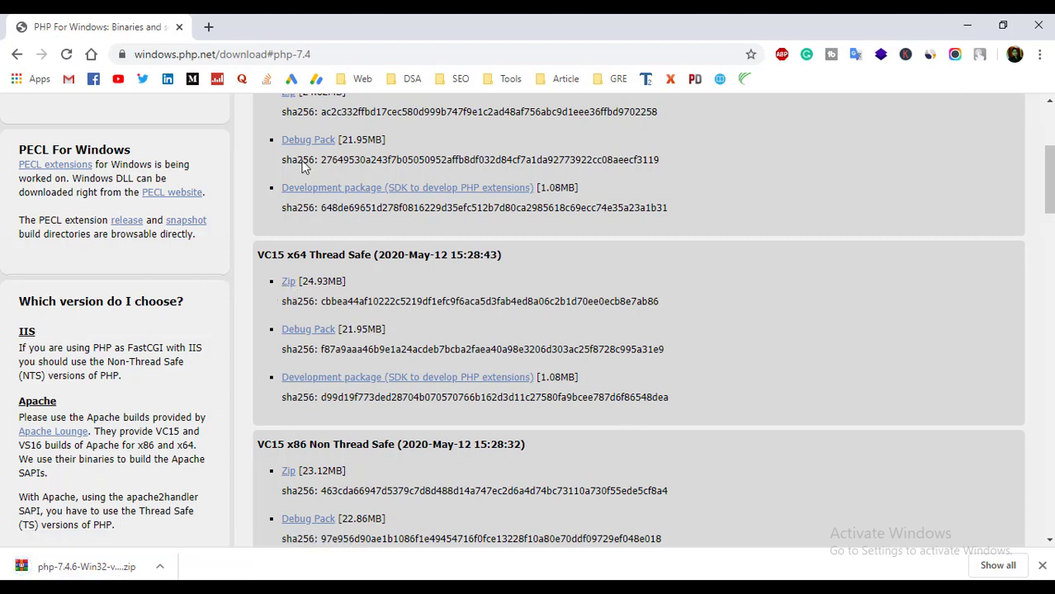
{"action": "left_click", "coordinate": [177, 28]}
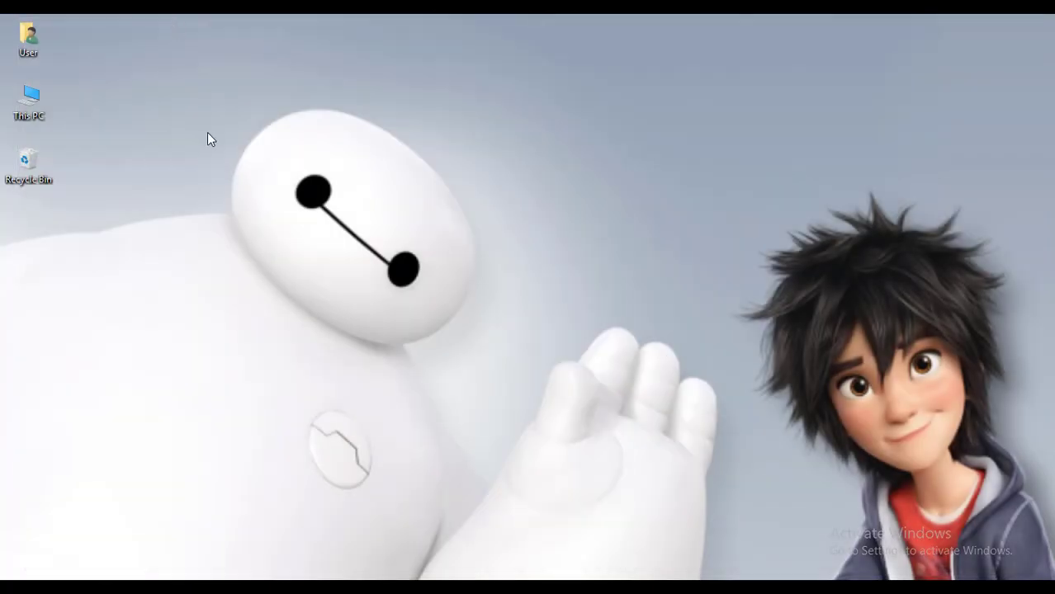
- Create a new folder named php7 in the Downloads folder
{"action": "double_click", "coordinate": [46, 99]}
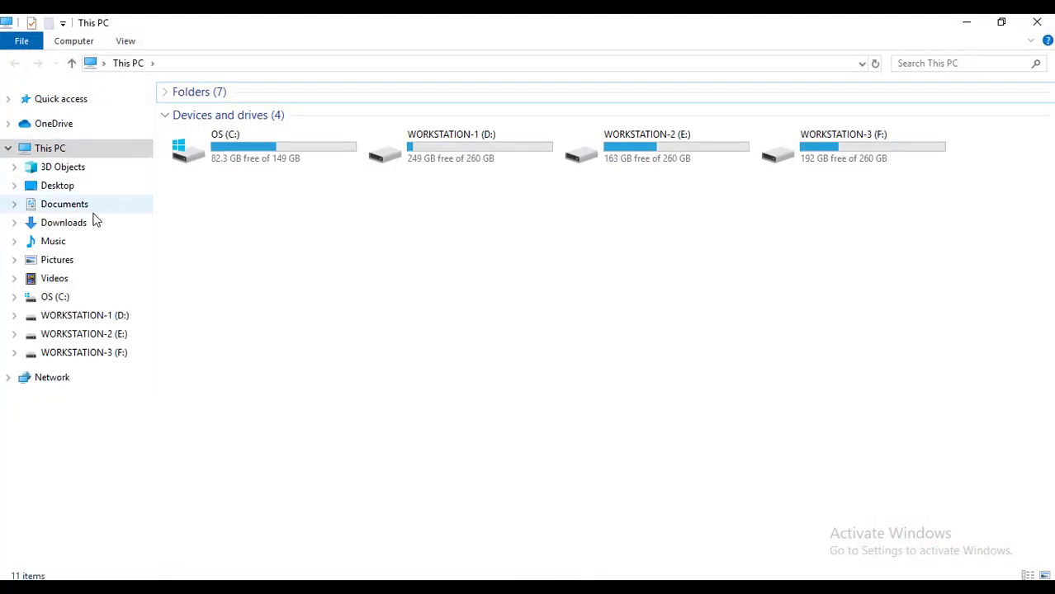
{"action": "left_click", "coordinate": [79, 227]}
{"action": "left_click", "coordinate": [413, 252]}
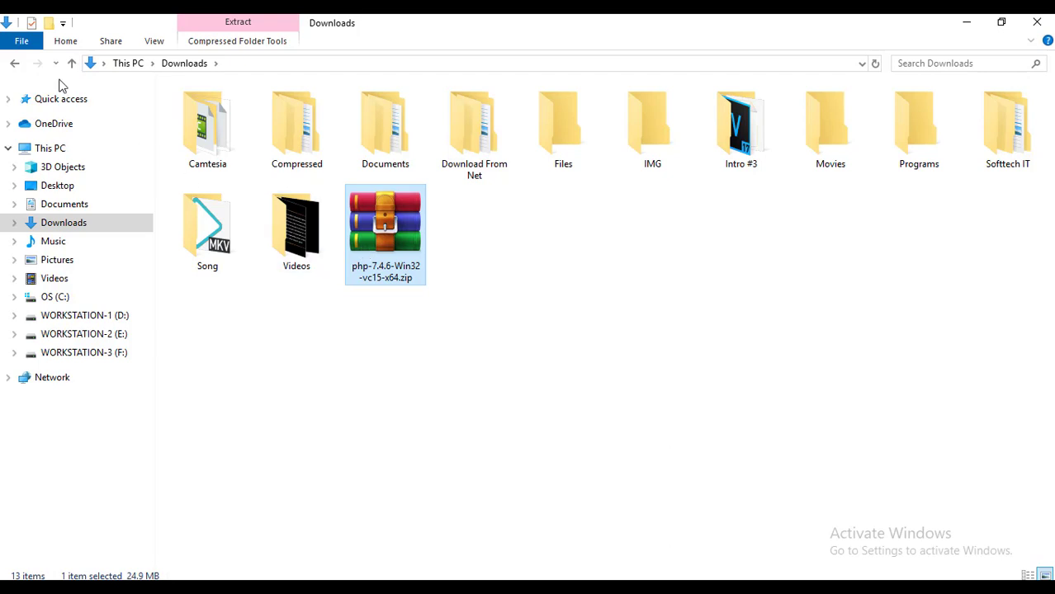
{"action": "key", "text": "ctrl+shift+n"}
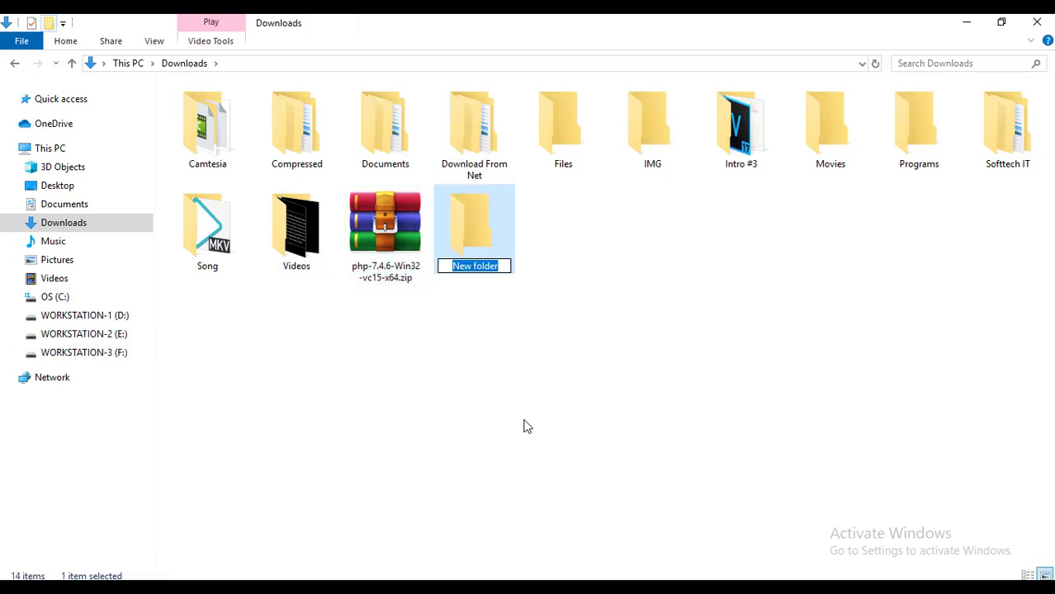
{"action": "type", "text": "php"}
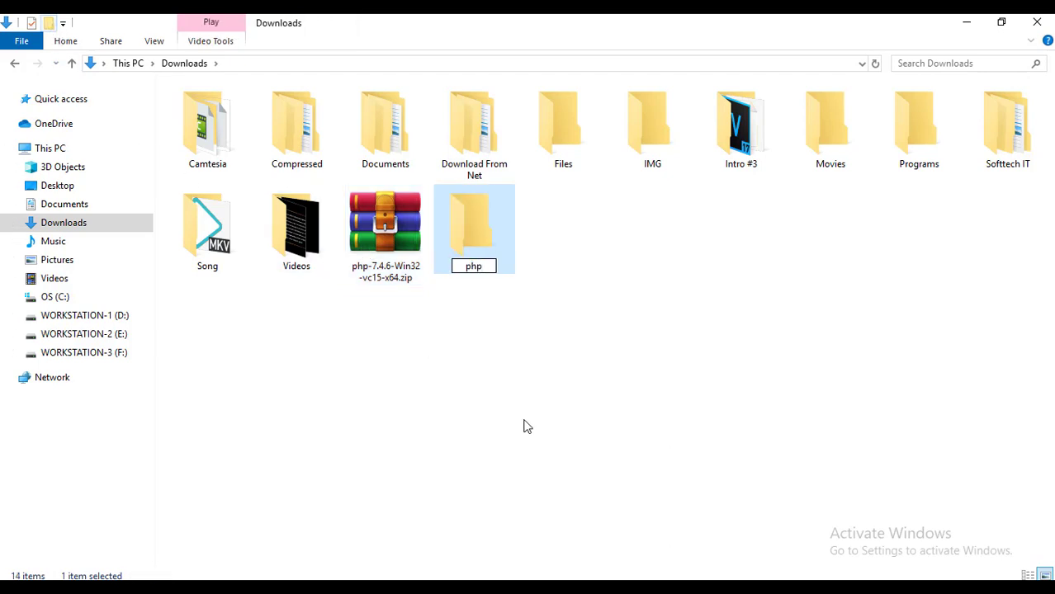
{"action": "type", "text": "7"}
{"action": "key", "text": "Return"}
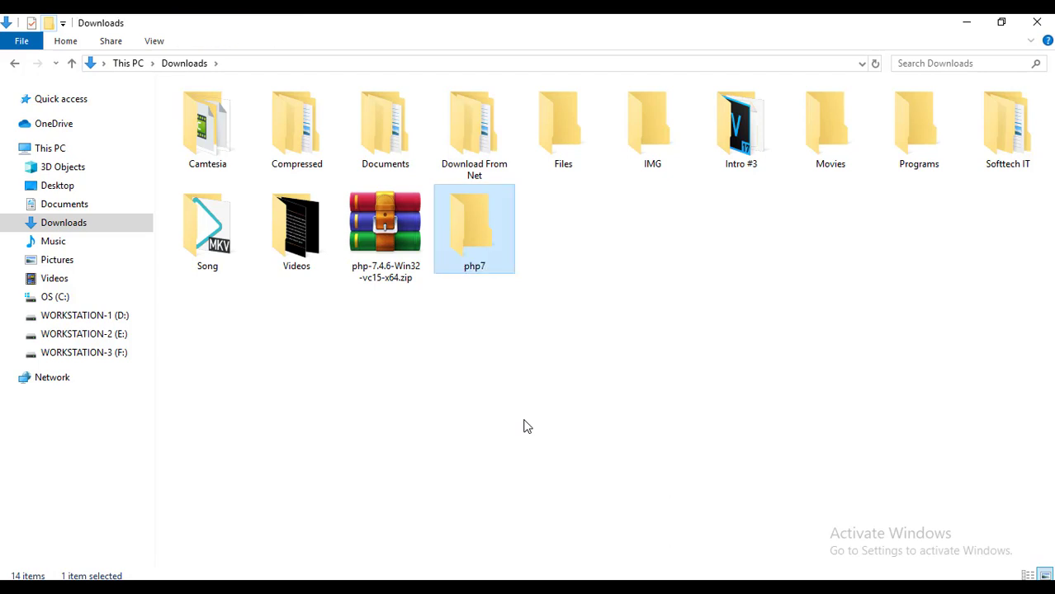
- Copy php-7.4.6-Win32-vc15-x64.zip from Downloads into the php7 folder
{"action": "right_click", "coordinate": [368, 241]}
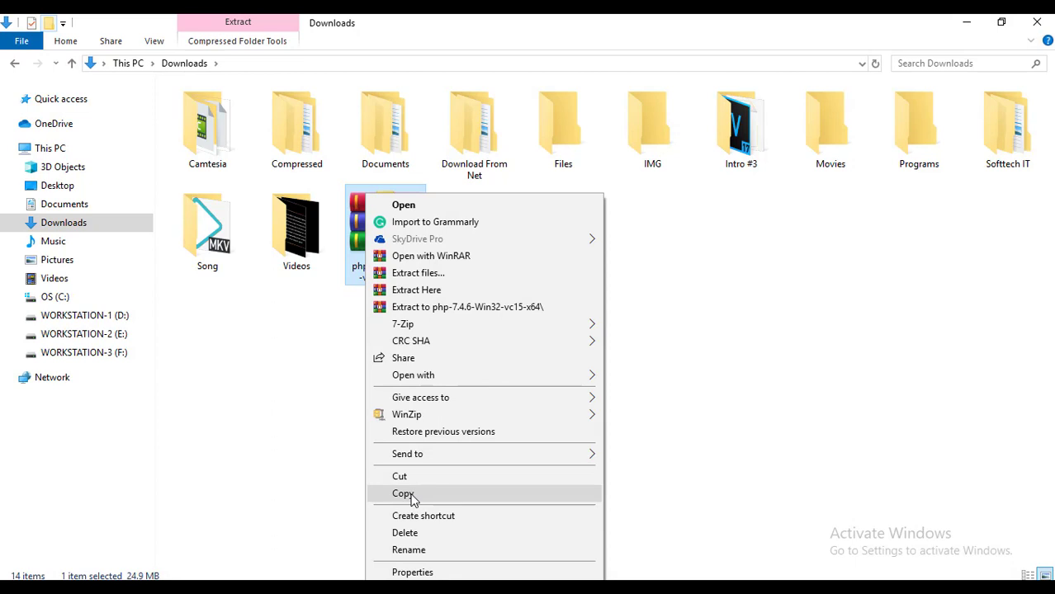
{"action": "left_click", "coordinate": [413, 495]}
{"action": "double_click", "coordinate": [469, 244]}
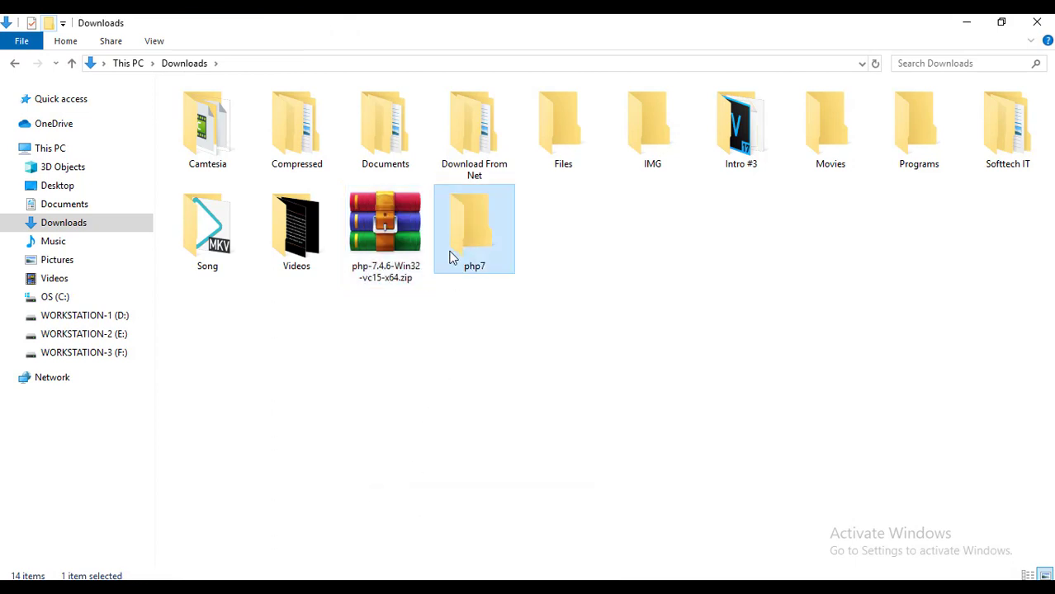
{"action": "right_click", "coordinate": [248, 261]}
{"action": "left_click", "coordinate": [283, 369]}
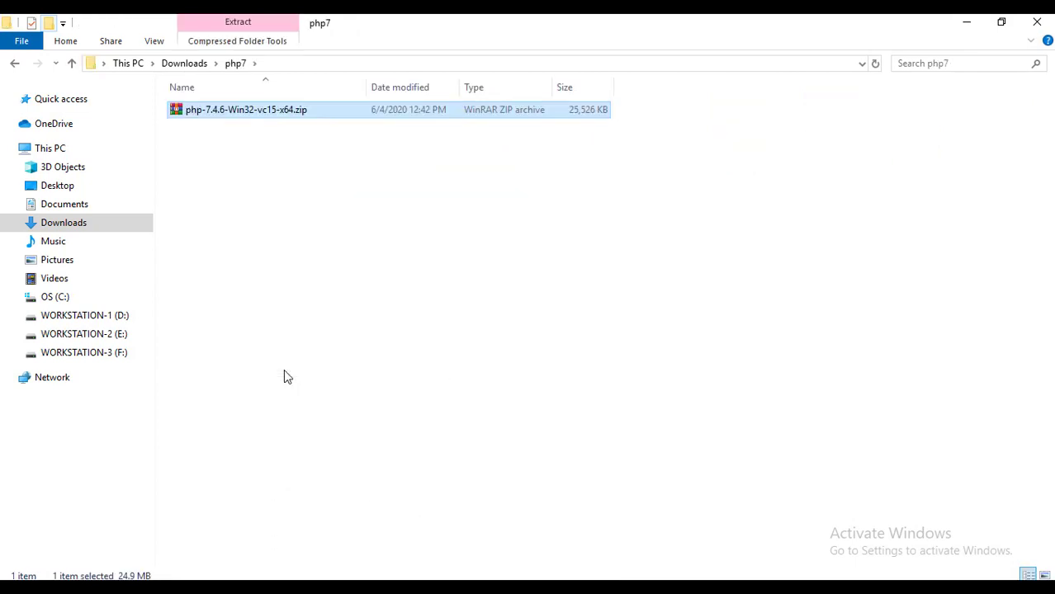
- Extract the copied PHP archive directly into the php7 folder with 7-Zip
{"action": "mouse_move", "coordinate": [243, 117]}
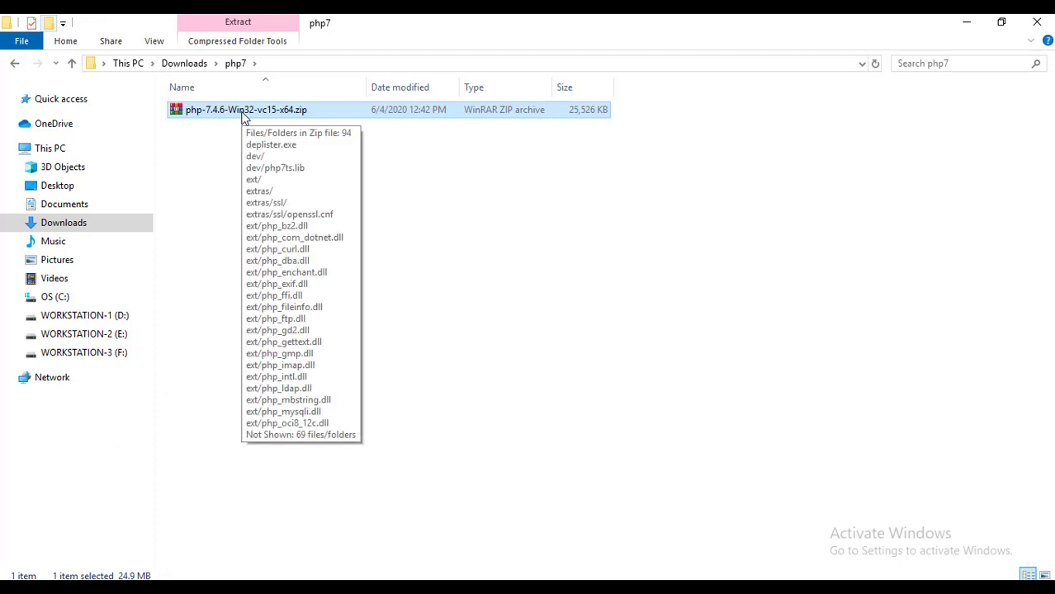
{"action": "right_click", "coordinate": [228, 115]}
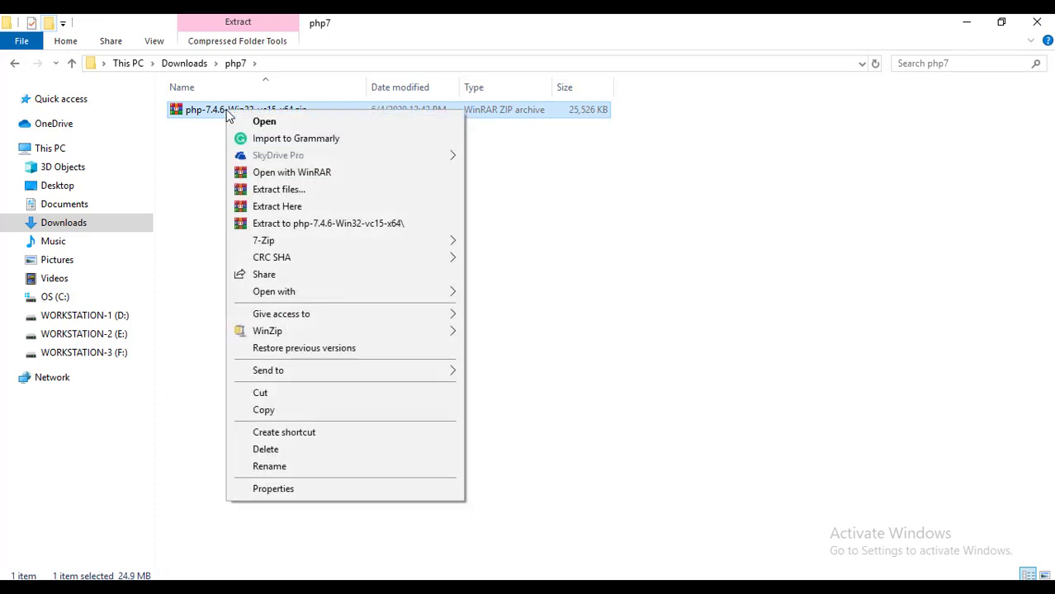
{"action": "mouse_move", "coordinate": [267, 246]}
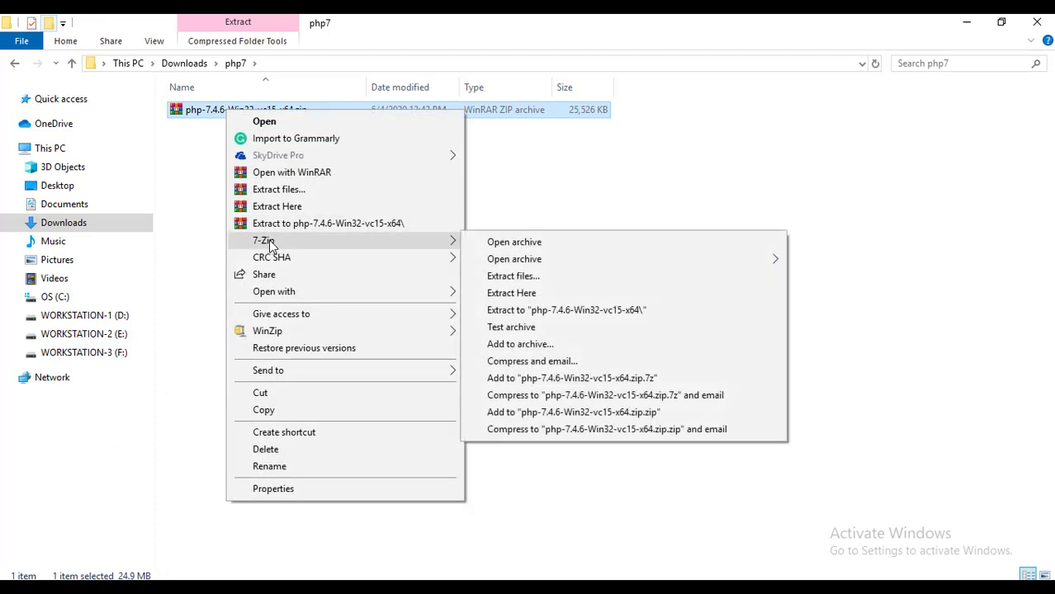
{"action": "left_click", "coordinate": [539, 293]}
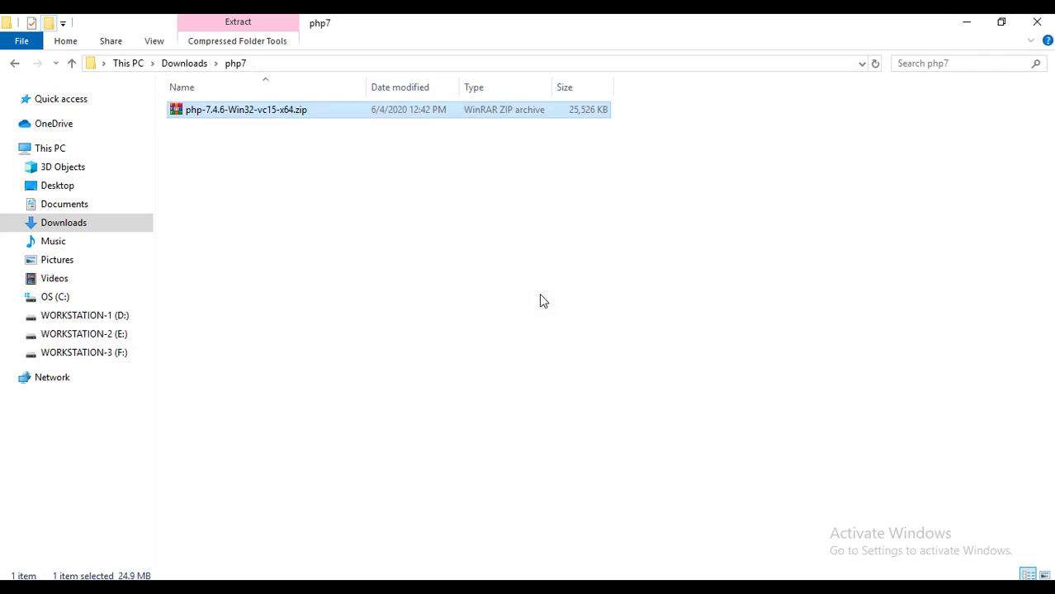
- Delete php-7.4.6-Win32-vc15-x64.zip from the php7 folder, keeping only the extracted files
{"action": "scroll", "coordinate": [338, 302], "scroll_direction": "down", "scroll_amount": 4}
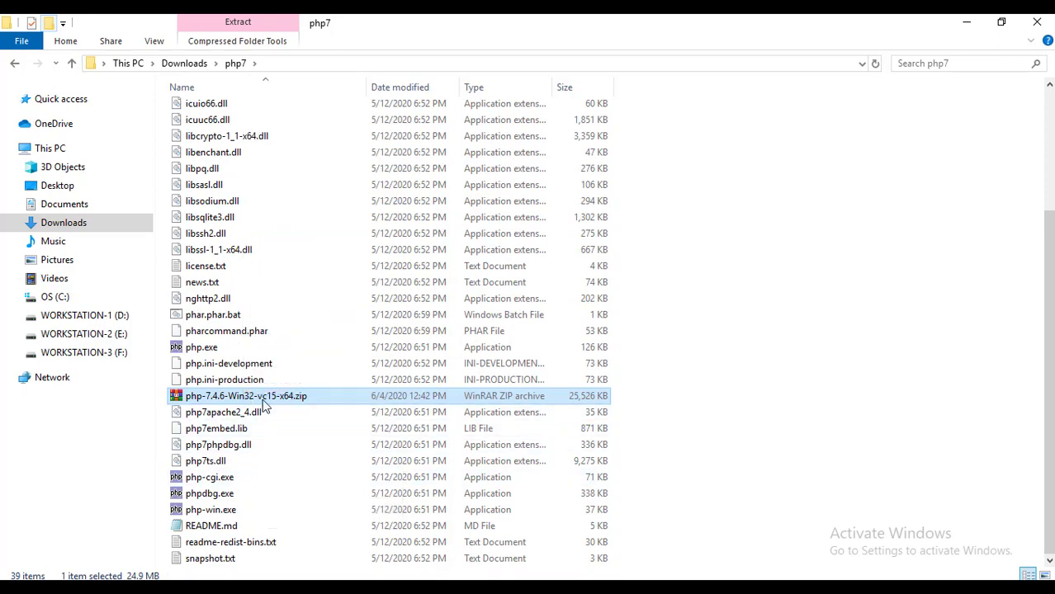
{"action": "key", "text": "Delete"}
{"action": "scroll", "coordinate": [302, 313], "scroll_direction": "up", "scroll_amount": 4}
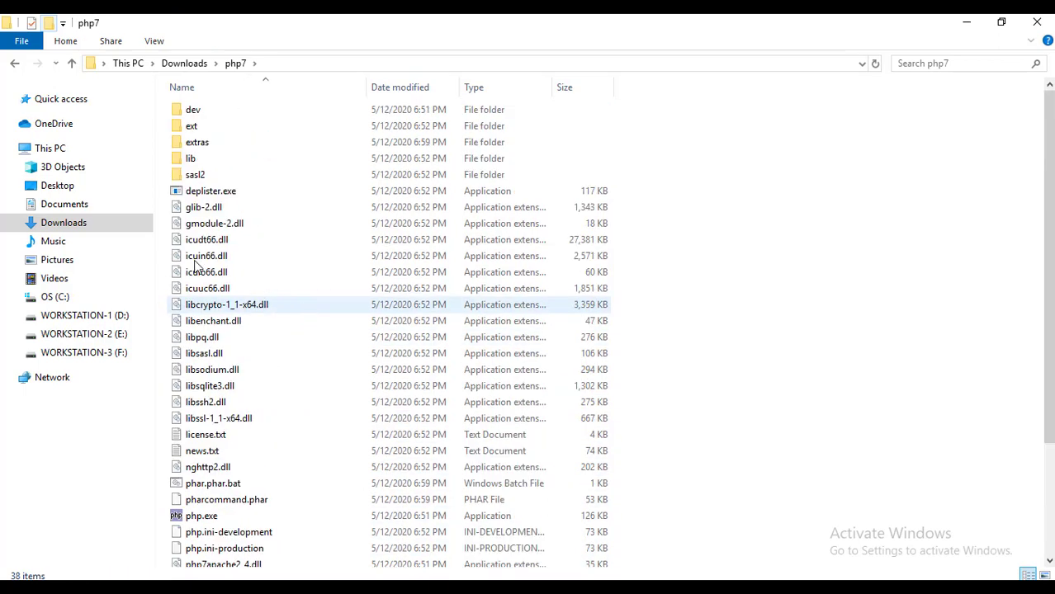
- Copy the php7 folder from Downloads to the root of the C: drive and open the copy
{"action": "left_click", "coordinate": [14, 66]}
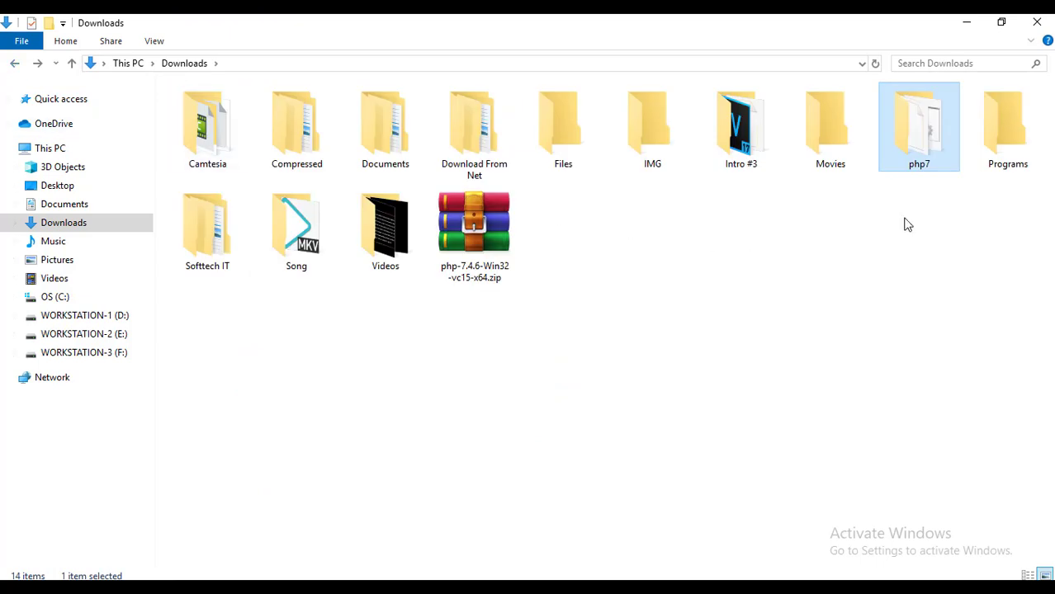
{"action": "right_click", "coordinate": [914, 135]}
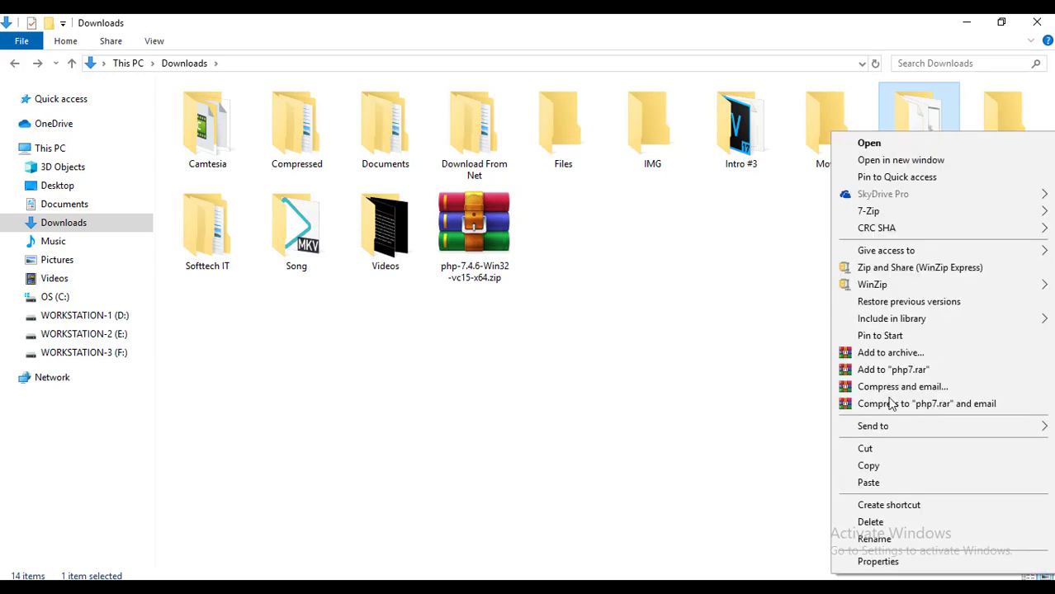
{"action": "left_click", "coordinate": [873, 467]}
{"action": "left_click", "coordinate": [68, 299]}
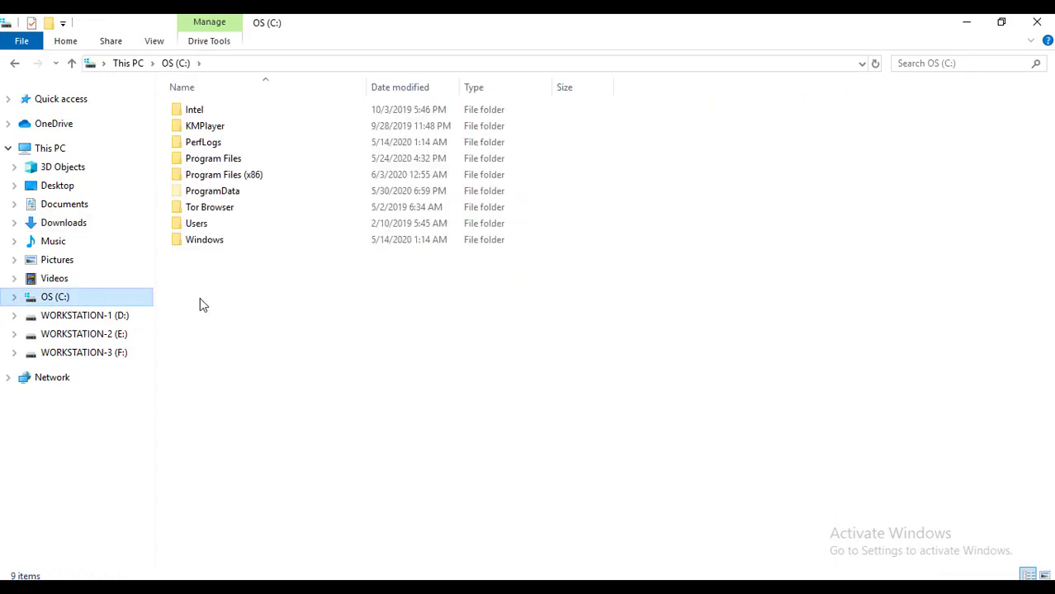
{"action": "right_click", "coordinate": [235, 295]}
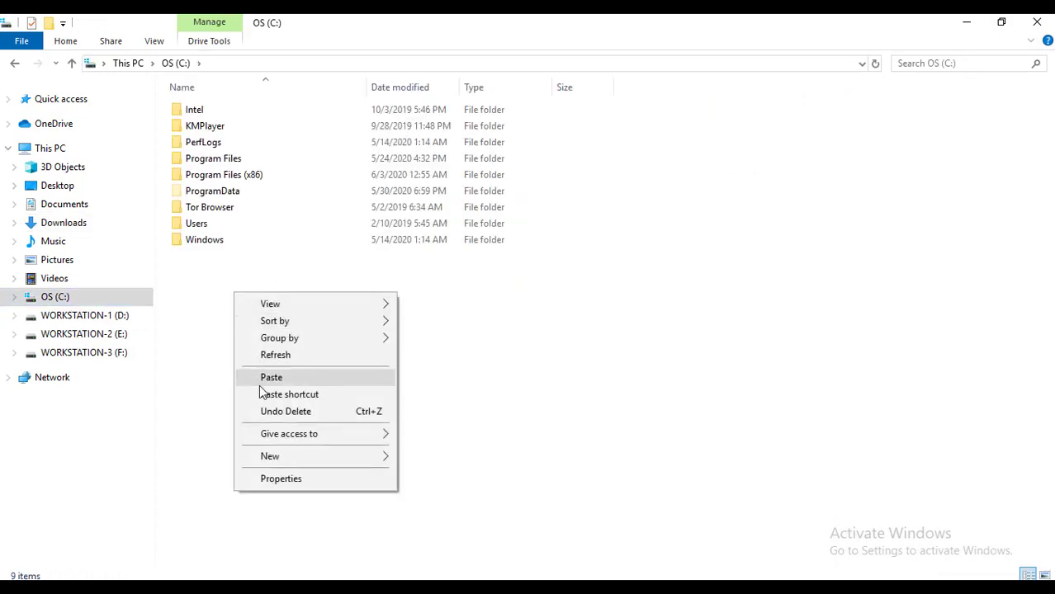
{"action": "left_click", "coordinate": [266, 378]}
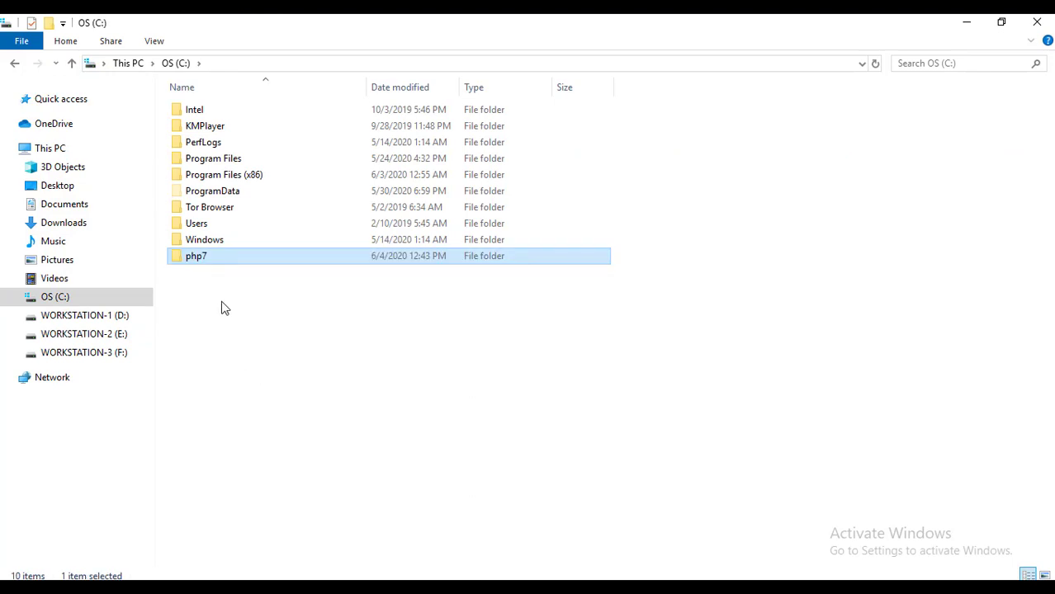
{"action": "double_click", "coordinate": [225, 258]}
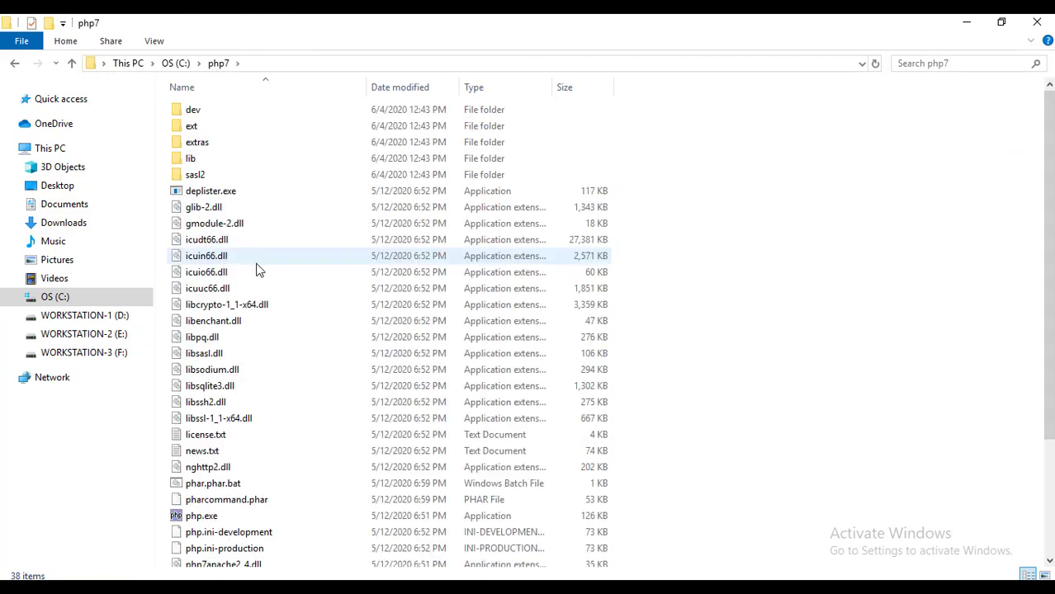
- Duplicate the php.ini-development file within the php7 folder on the C: drive
{"action": "scroll", "coordinate": [297, 337], "scroll_direction": "down", "scroll_amount": 3}
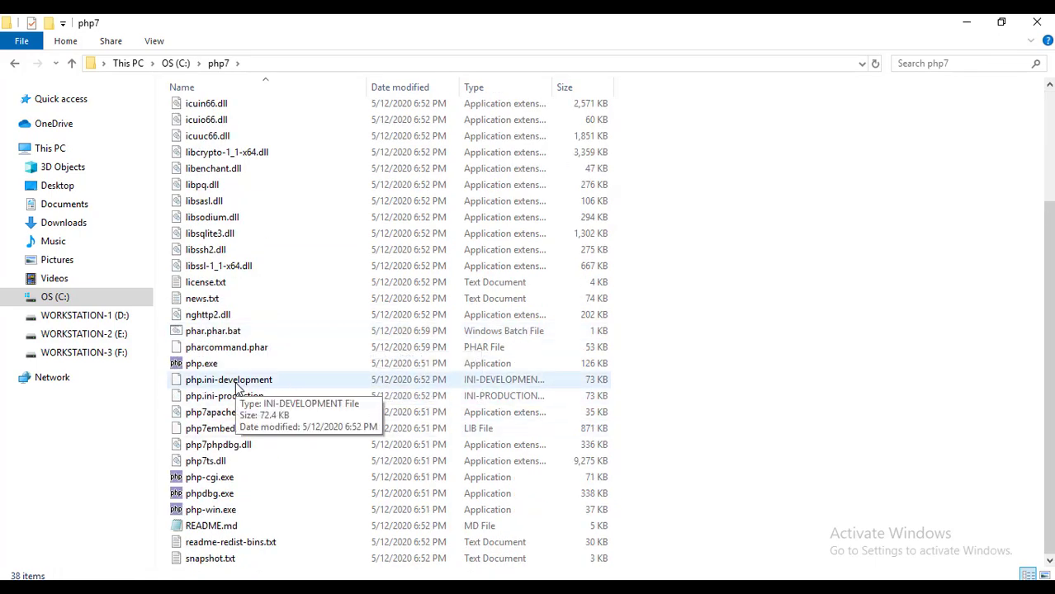
{"action": "right_click", "coordinate": [238, 384]}
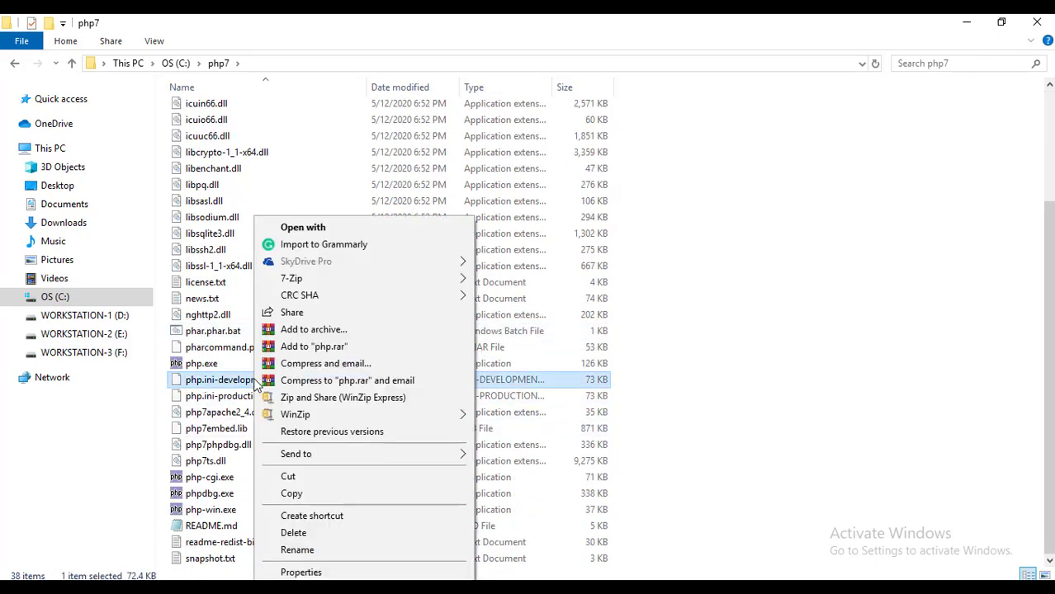
{"action": "left_click", "coordinate": [302, 496]}
{"action": "right_click", "coordinate": [707, 330]}
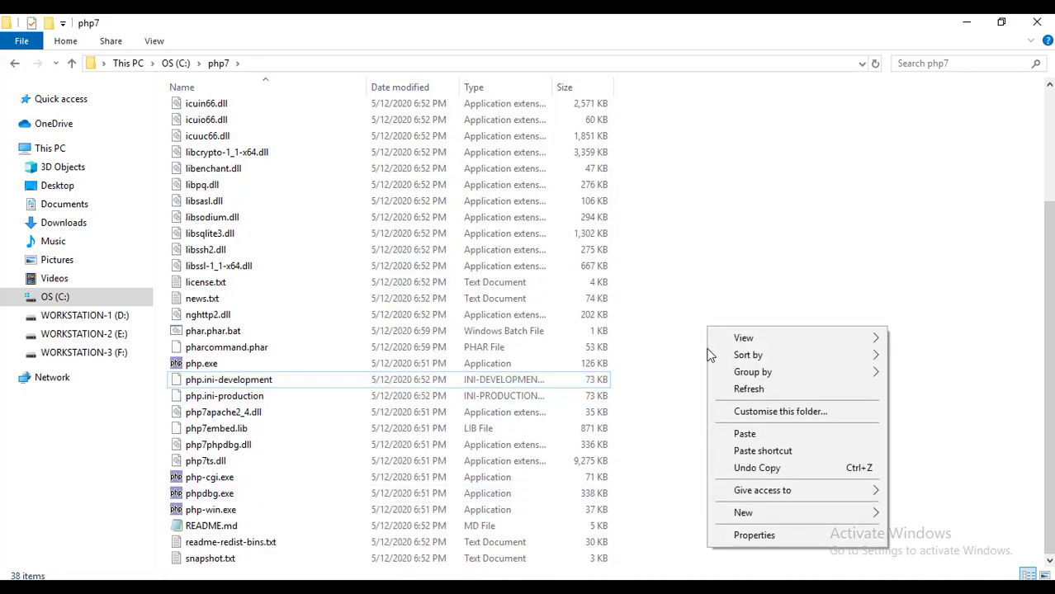
{"action": "left_click", "coordinate": [743, 434]}
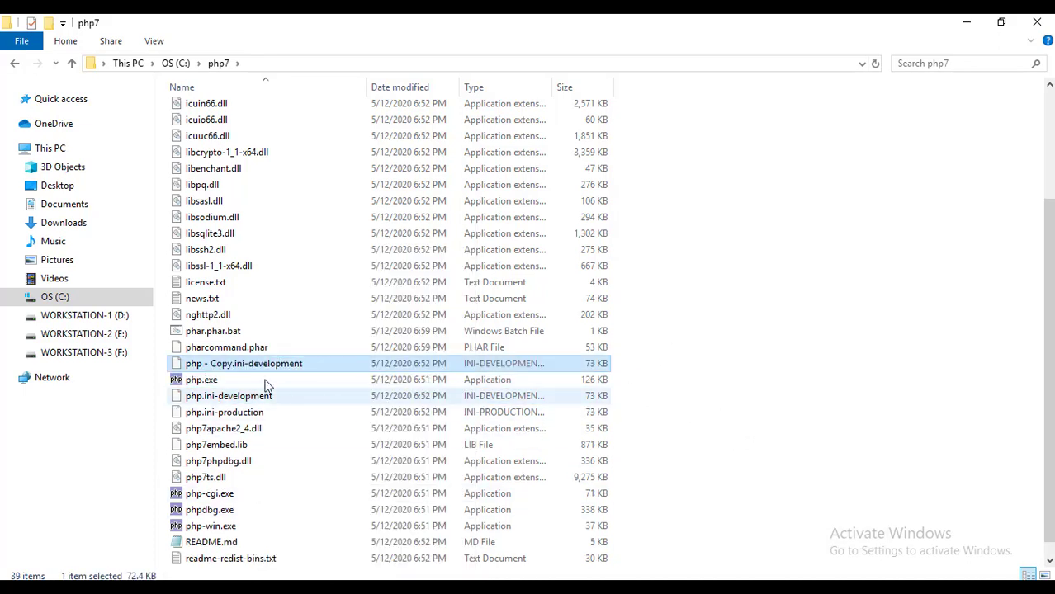
- Rename the copy of php.ini-development to php.ini, accept the extension change and close the php7 folder window
{"action": "right_click", "coordinate": [240, 368]}
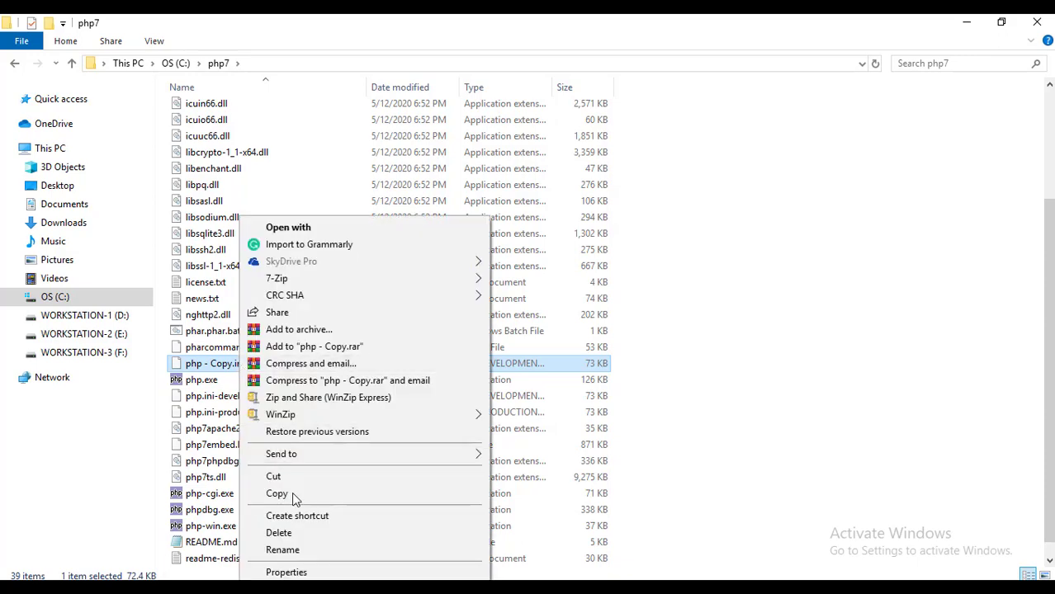
{"action": "left_click", "coordinate": [283, 549]}
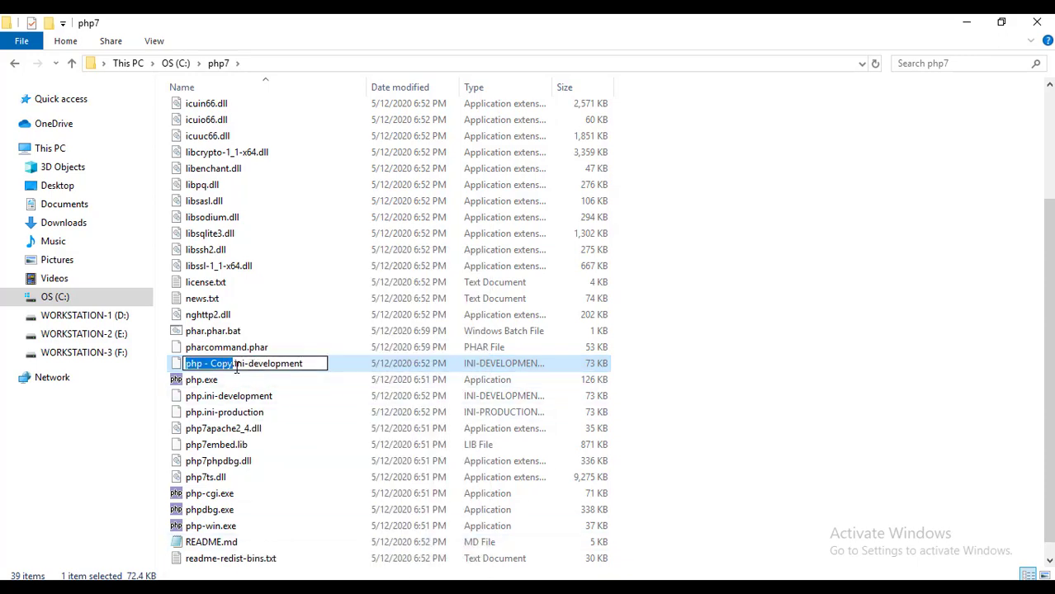
{"action": "left_click", "coordinate": [325, 366]}
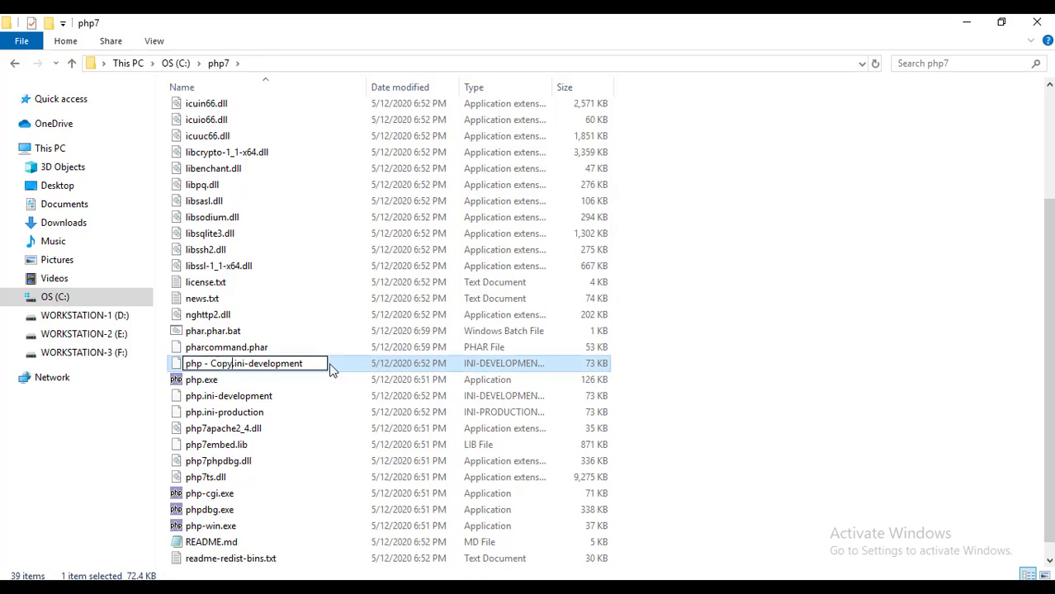
{"action": "key", "text": "BackSpace"}
{"action": "key", "text": "BackSpace"}
{"action": "key", "text": "BackSpace"}
{"action": "key", "text": "BackSpace"}
{"action": "key", "text": "BackSpace"}
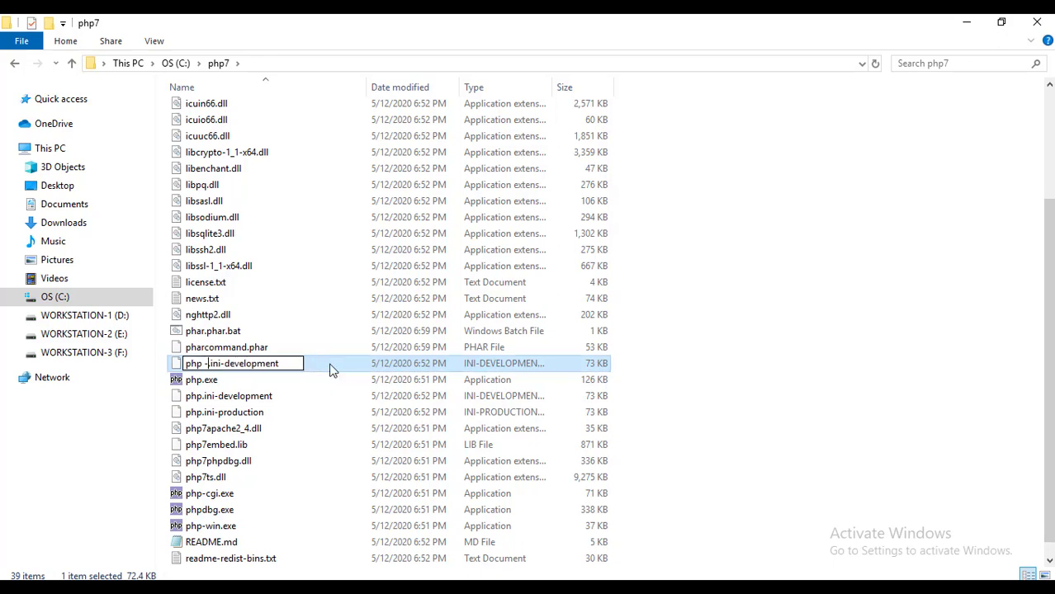
{"action": "key", "text": "BackSpace"}
{"action": "key", "text": "BackSpace"}
{"action": "key", "text": "Right"}
{"action": "key", "text": "Right"}
{"action": "key", "text": "Right"}
{"action": "key", "text": "Right"}
{"action": "key", "text": "Right"}
{"action": "key", "text": "Right"}
{"action": "key", "text": "Right"}
{"action": "key", "text": "Right"}
{"action": "key", "text": "Right"}
{"action": "key", "text": "Right"}
{"action": "key", "text": "Right"}
{"action": "key", "text": "Right"}
{"action": "key", "text": "Right"}
{"action": "key", "text": "Right"}
{"action": "key", "text": "Right"}
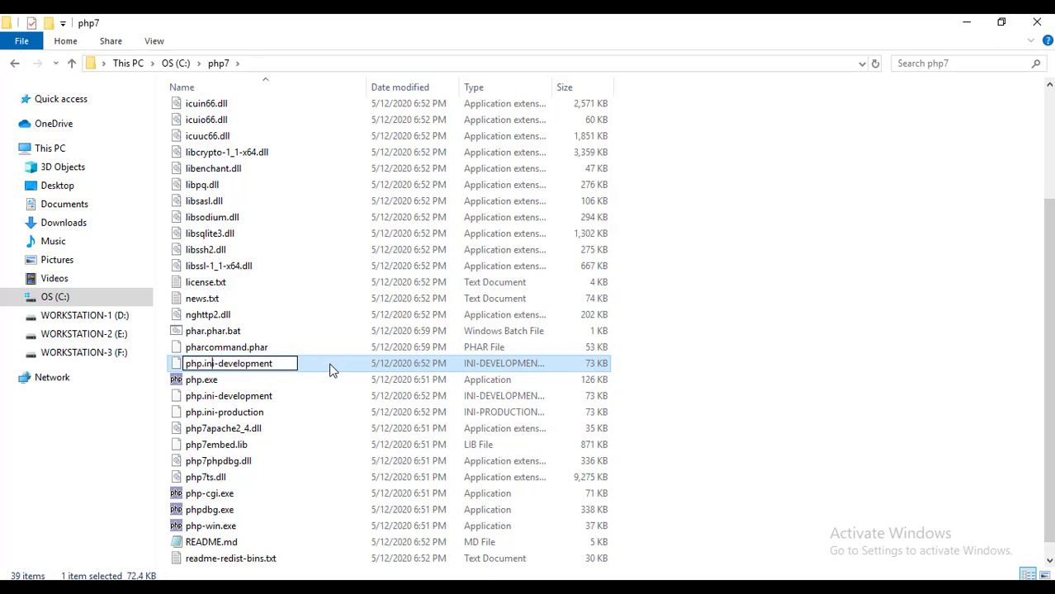
{"action": "key", "text": "BackSpace"}
{"action": "key", "text": "BackSpace"}
{"action": "key", "text": "BackSpace"}
{"action": "key", "text": "BackSpace"}
{"action": "key", "text": "BackSpace"}
{"action": "key", "text": "BackSpace"}
{"action": "key", "text": "BackSpace"}
{"action": "key", "text": "BackSpace"}
{"action": "key", "text": "BackSpace"}
{"action": "key", "text": "BackSpace"}
{"action": "key", "text": "BackSpace"}
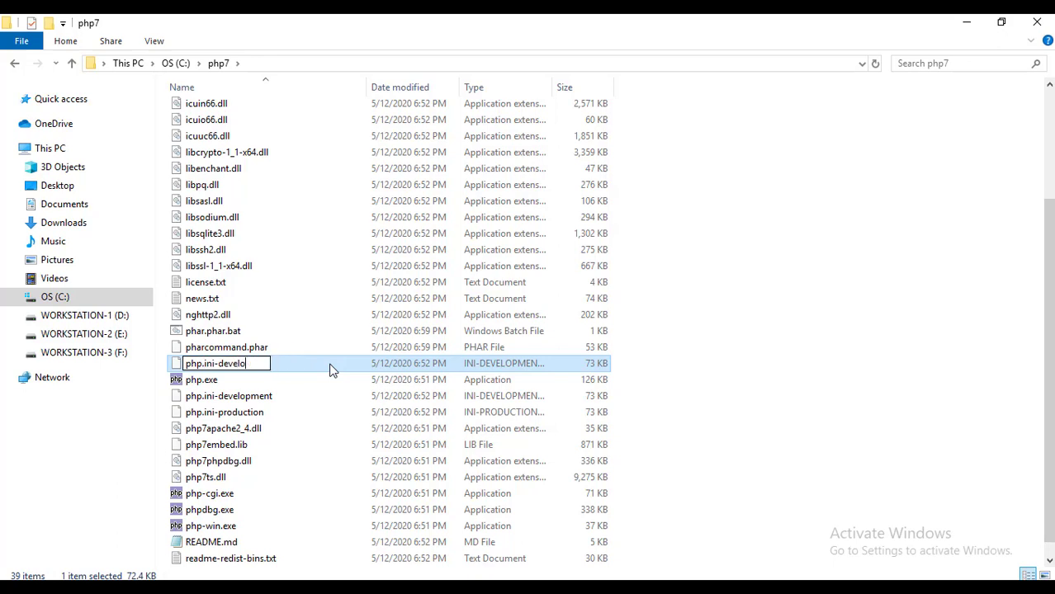
{"action": "key", "text": "BackSpace"}
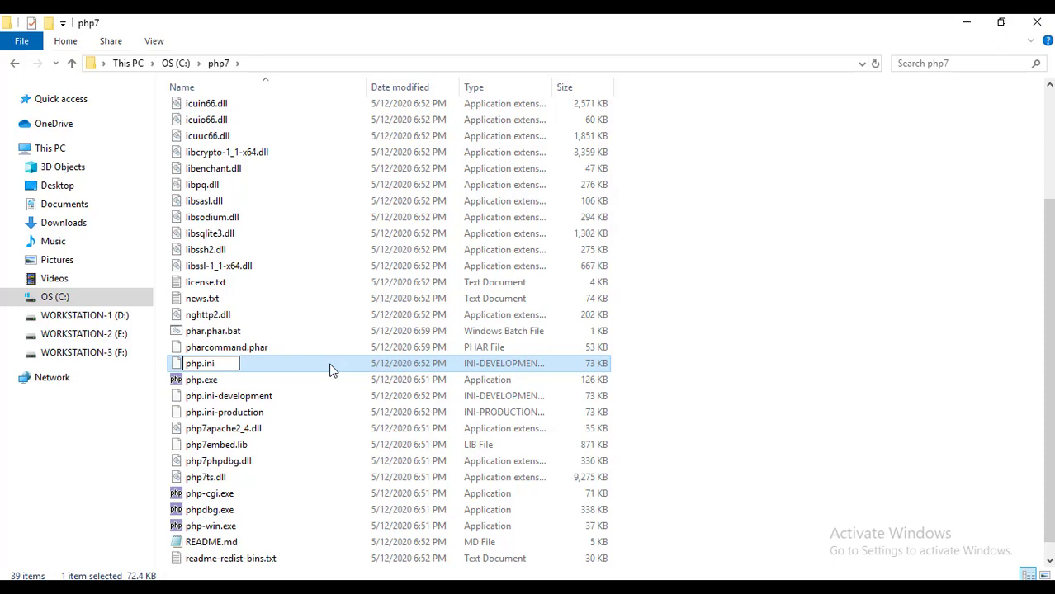
{"action": "key", "text": "Return"}
{"action": "key", "text": "Return"}
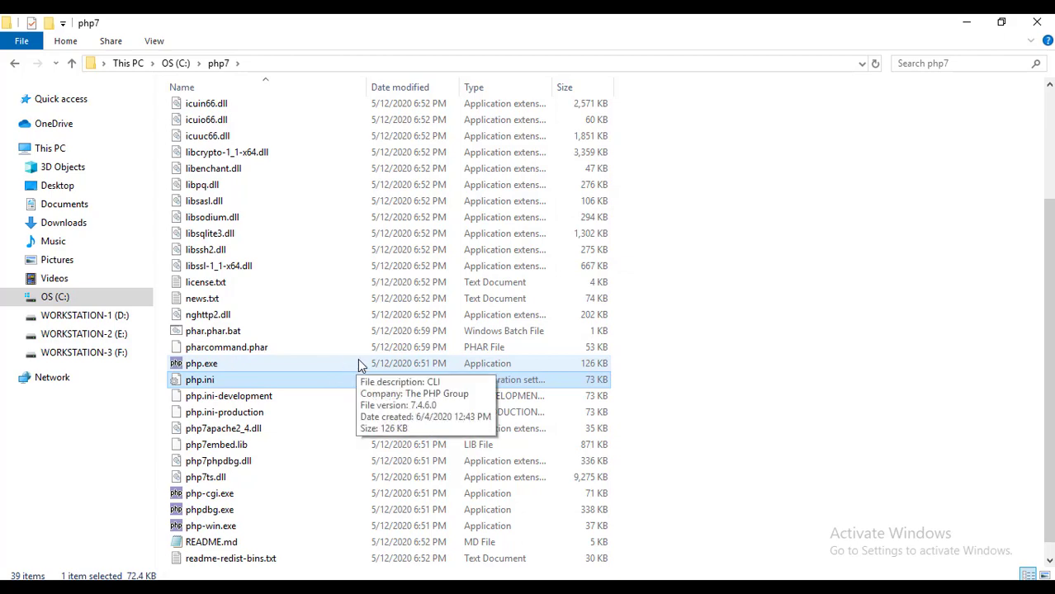
{"action": "scroll", "coordinate": [359, 365], "scroll_direction": "up", "scroll_amount": 3}
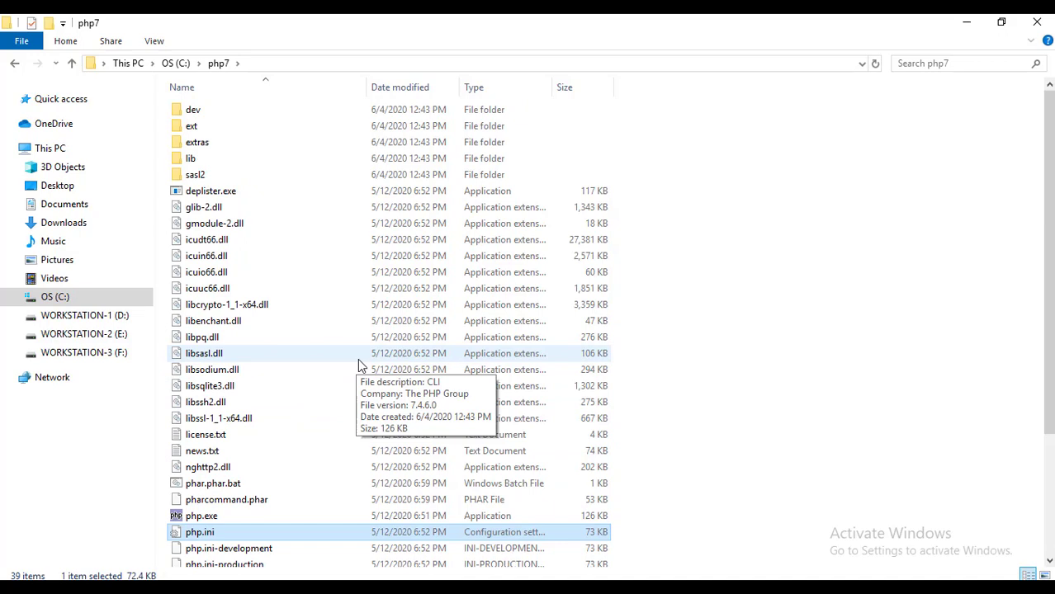
{"action": "scroll", "coordinate": [359, 365], "scroll_direction": "down", "scroll_amount": 3}
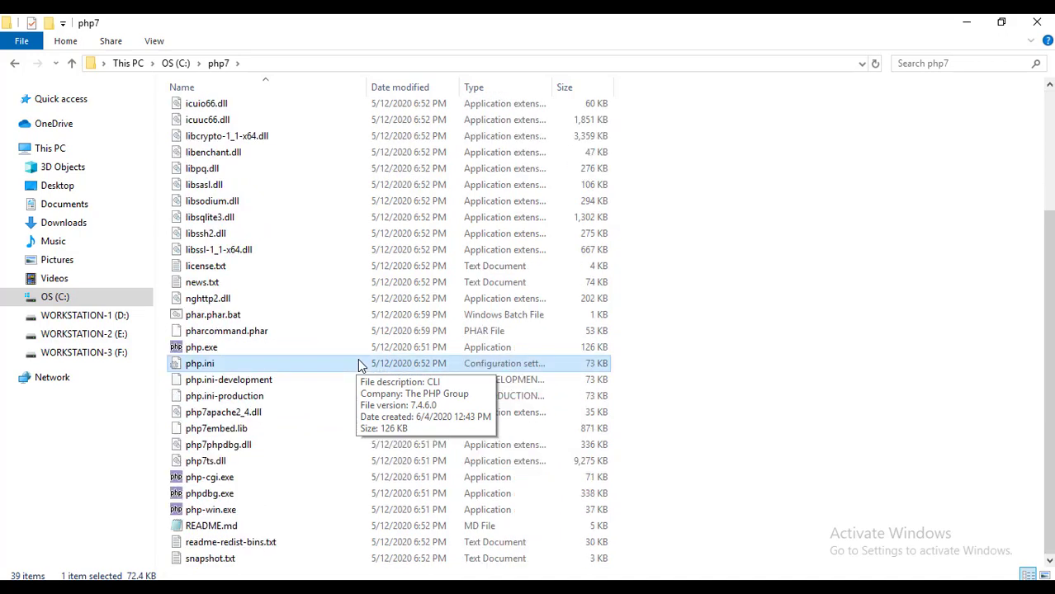
{"action": "left_click", "coordinate": [1037, 22]}
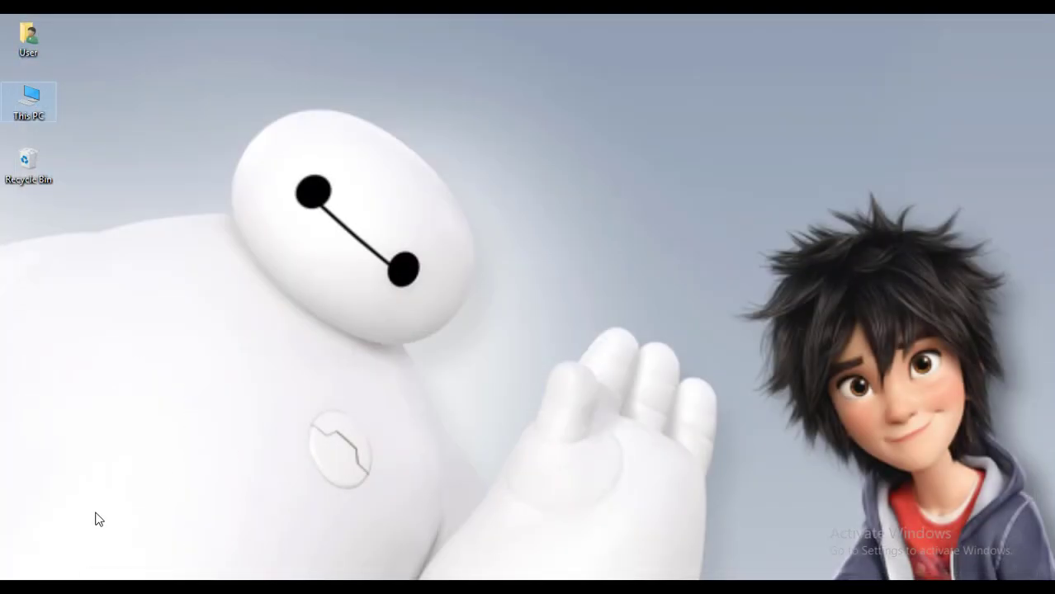
- Search Windows for "vari", open the system environment variables settings and bring up the Environment Variables dialog
{"action": "left_click", "coordinate": [20, 588]}
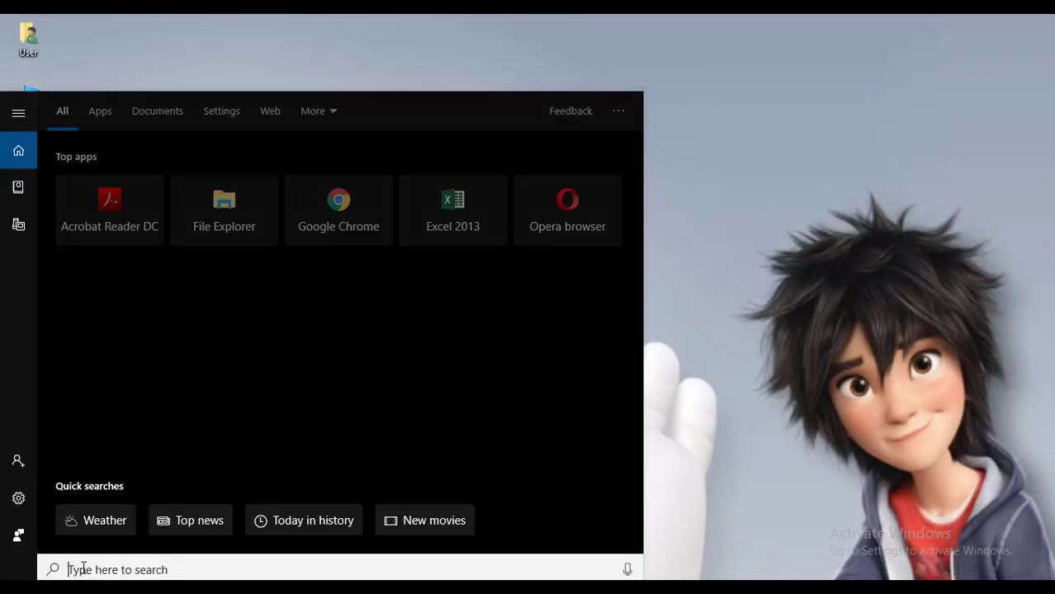
{"action": "type", "text": "va"}
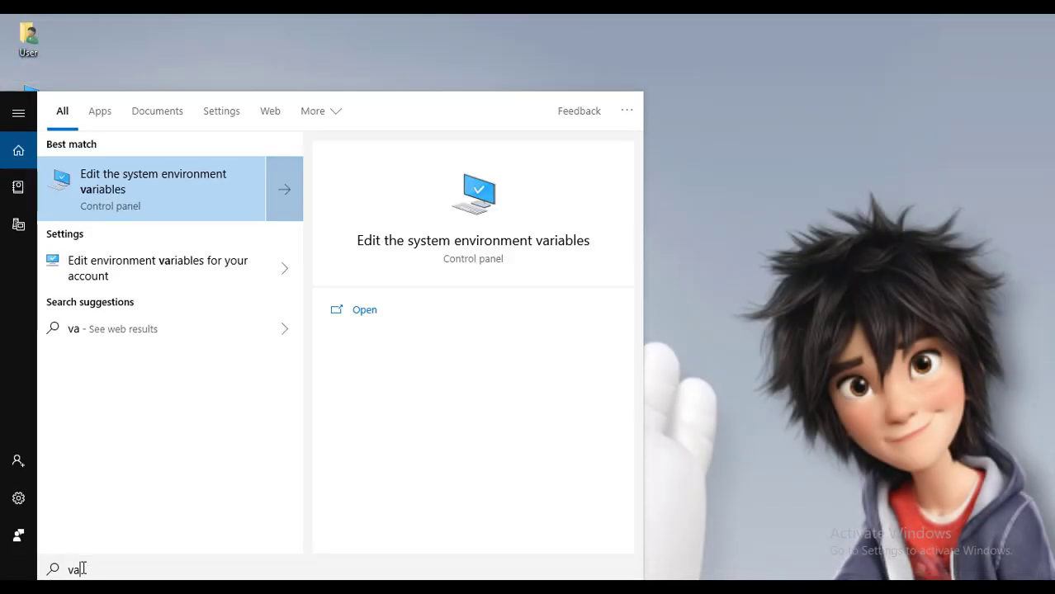
{"action": "type", "text": "ri"}
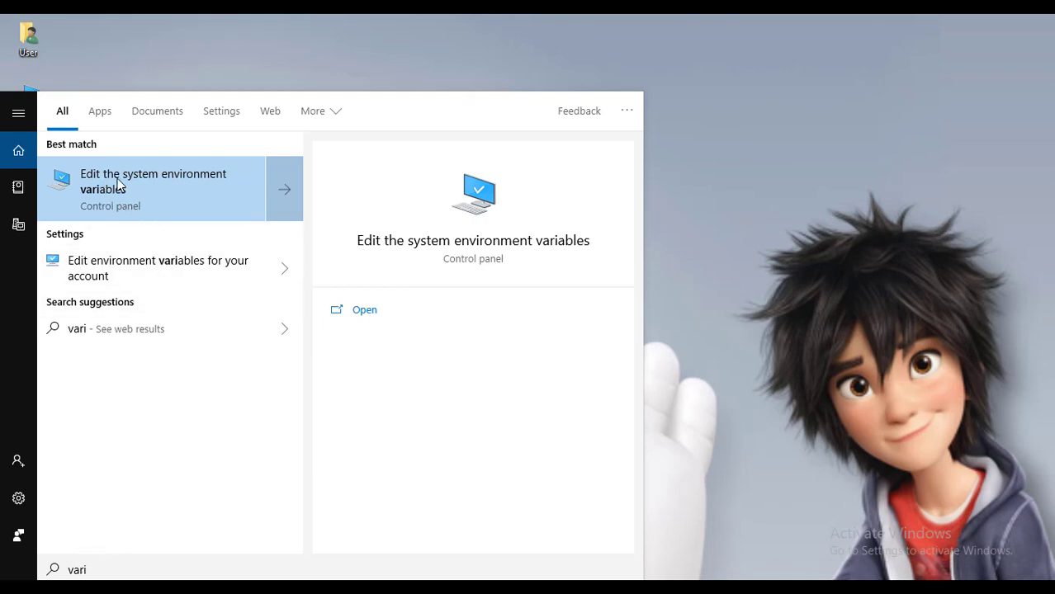
{"action": "left_click", "coordinate": [198, 200]}
{"action": "left_click_drag", "start_coordinate": [176, 42], "coordinate": [480, 79]}
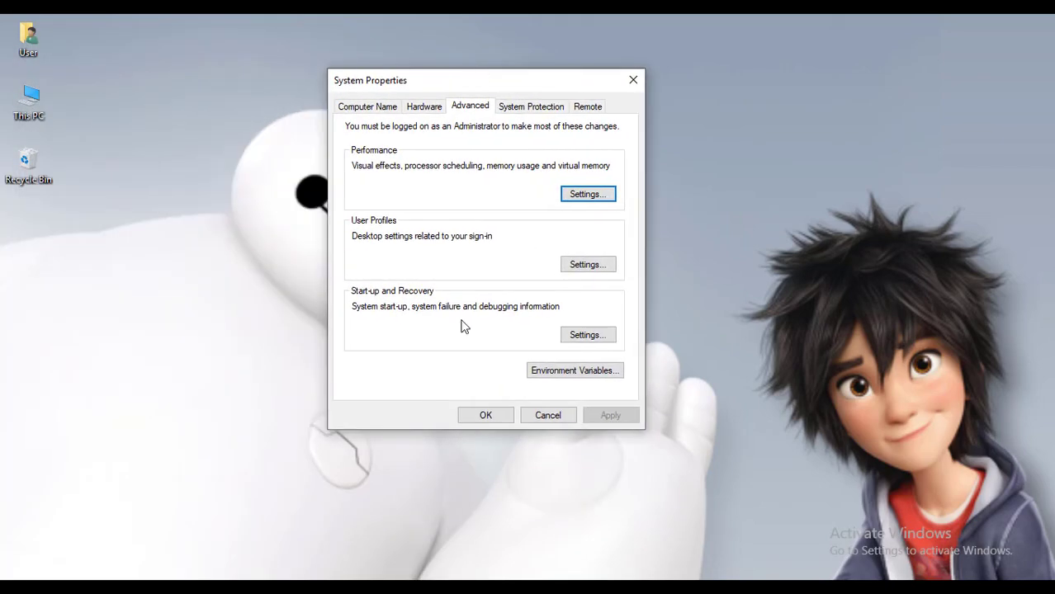
{"action": "left_click", "coordinate": [560, 372]}
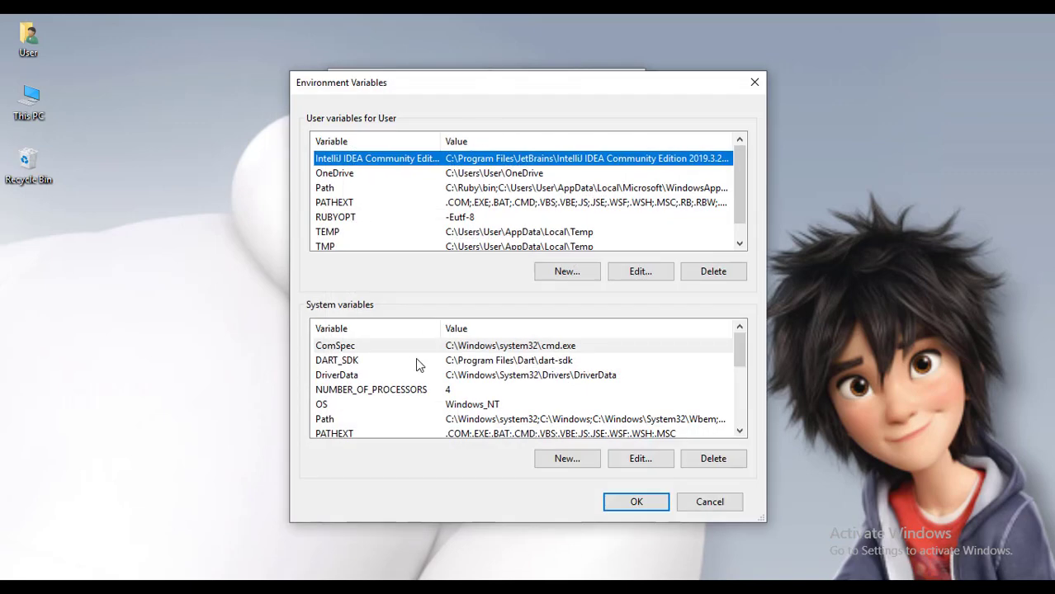
- Add C:\php7 as a new entry to the system Path variable and confirm all open dialogs
{"action": "left_click", "coordinate": [356, 418]}
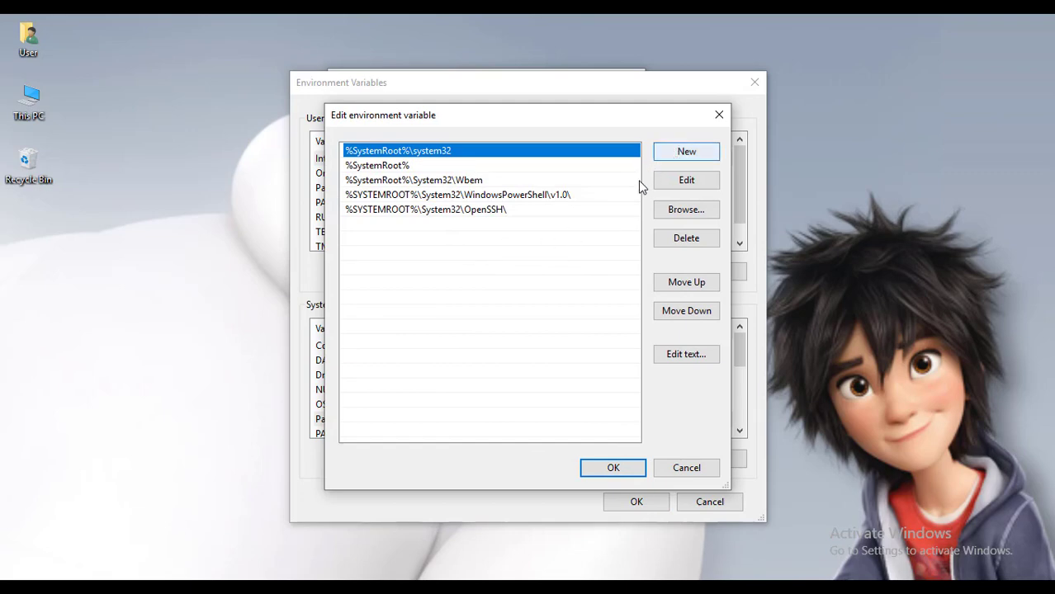
{"action": "left_click_drag", "start_coordinate": [512, 116], "coordinate": [503, 91]}
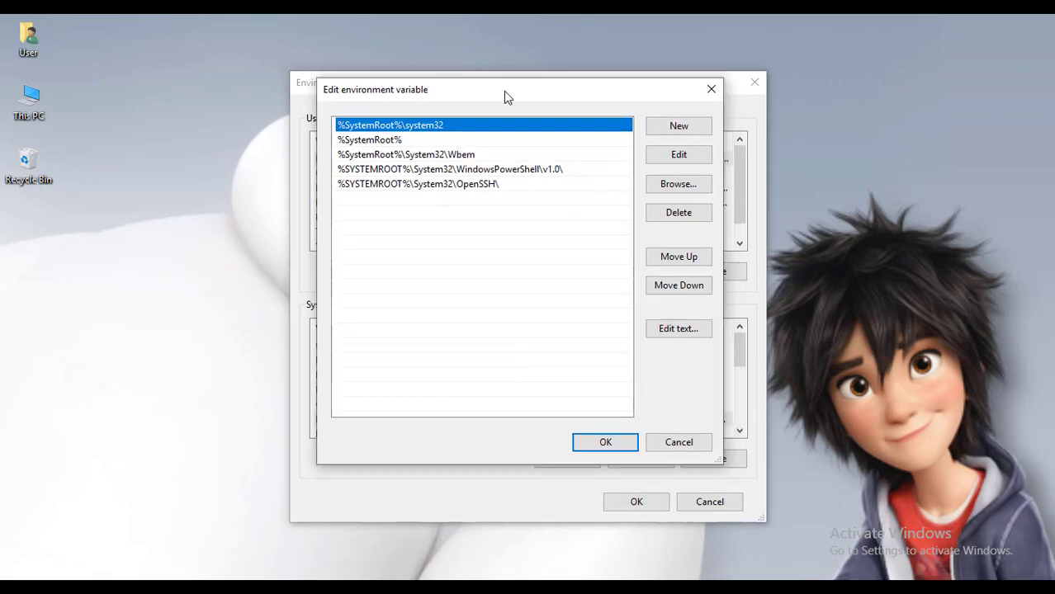
{"action": "left_click", "coordinate": [679, 127]}
{"action": "type", "text": "C"}
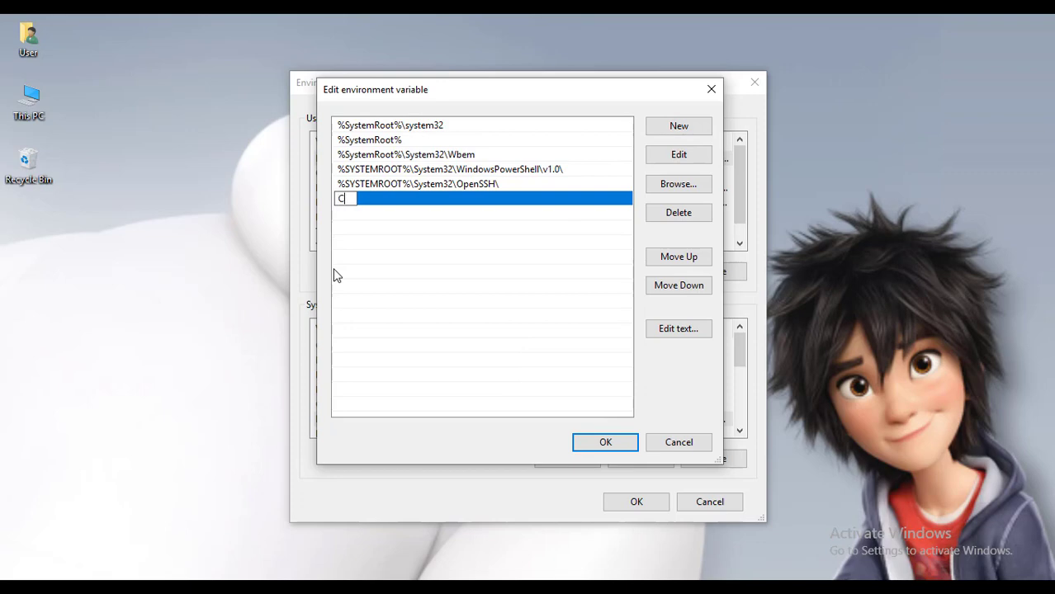
{"action": "type", "text": ":\\php7"}
{"action": "left_click", "coordinate": [600, 442]}
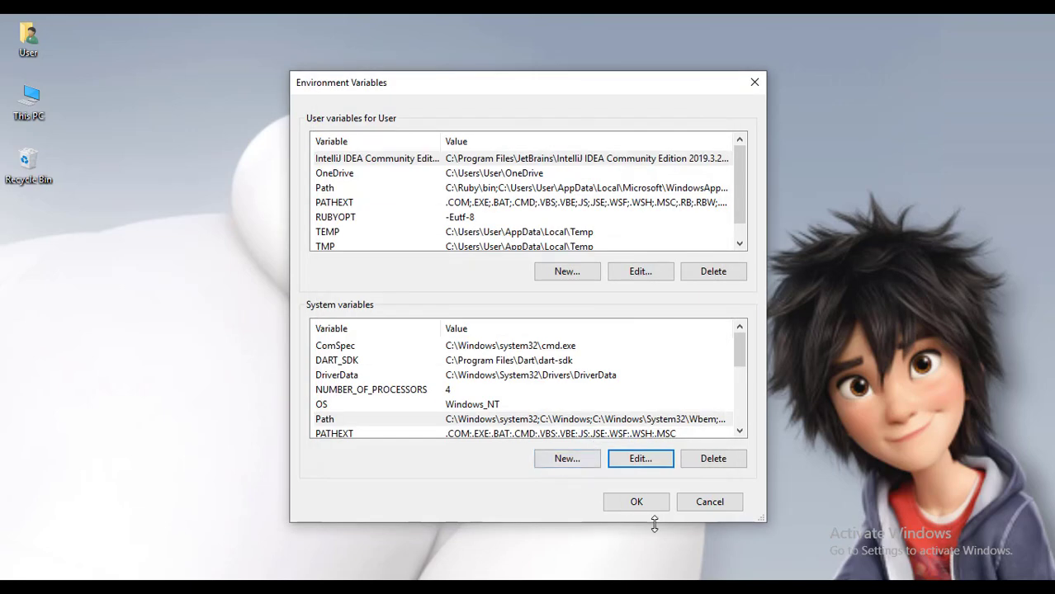
{"action": "left_click", "coordinate": [632, 506]}
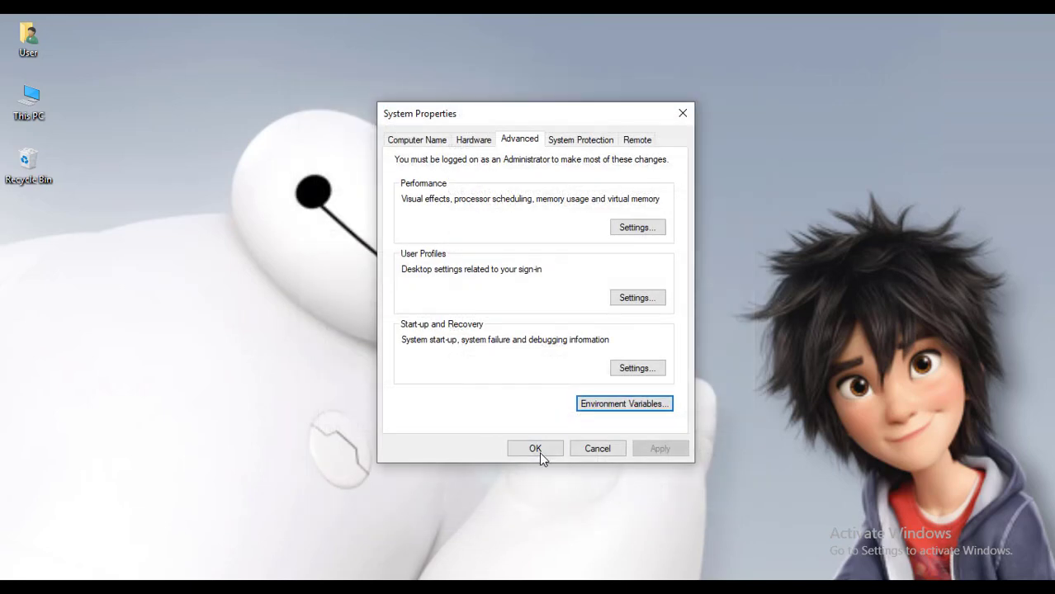
{"action": "left_click", "coordinate": [539, 451]}
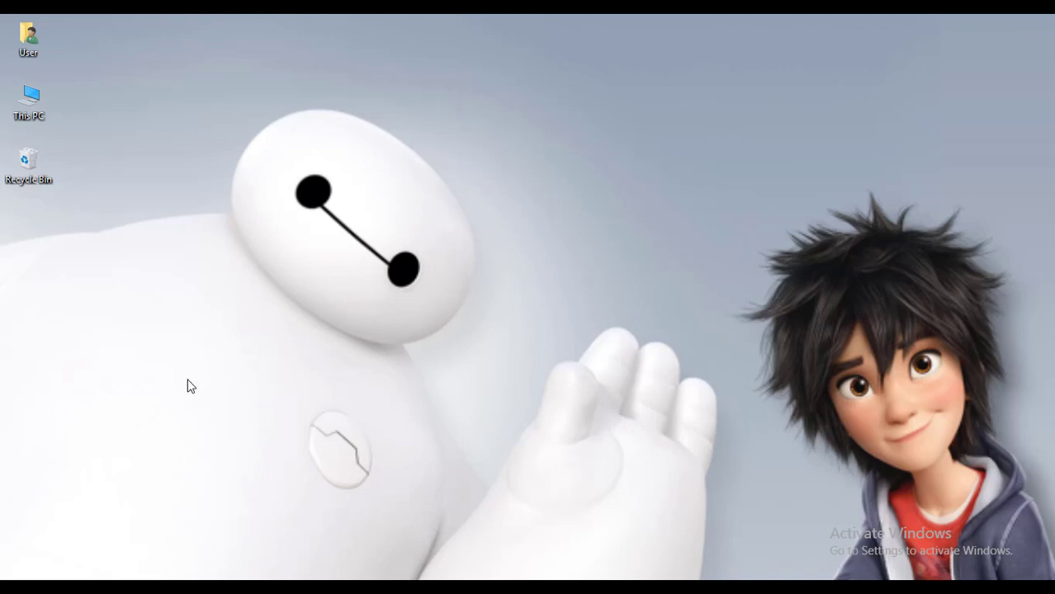
- Check the installed PHP version by running php --version in Command Prompt, then close it
{"action": "left_click", "coordinate": [30, 578]}
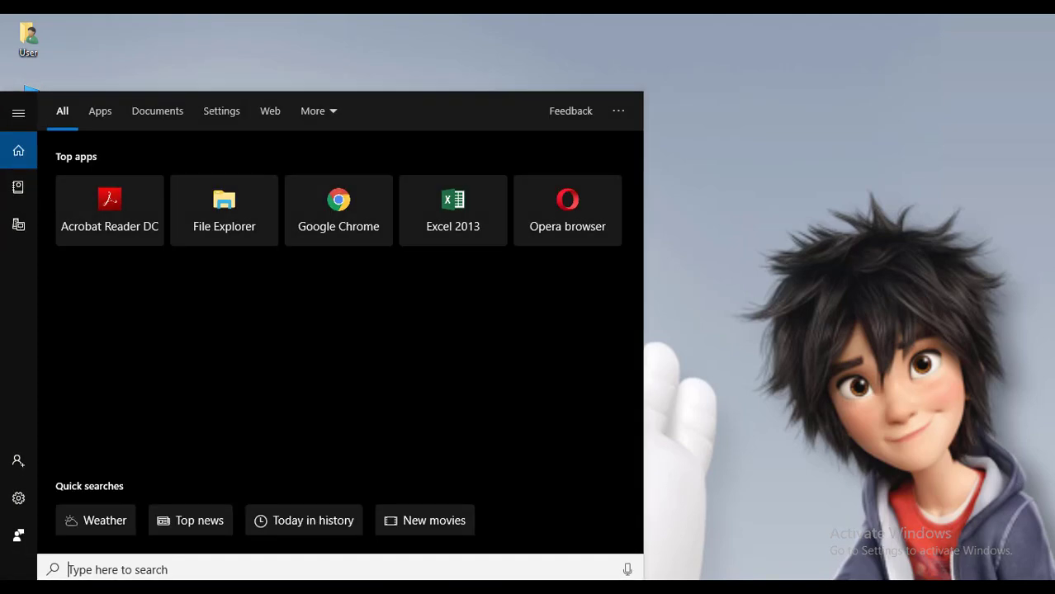
{"action": "type", "text": "cmd"}
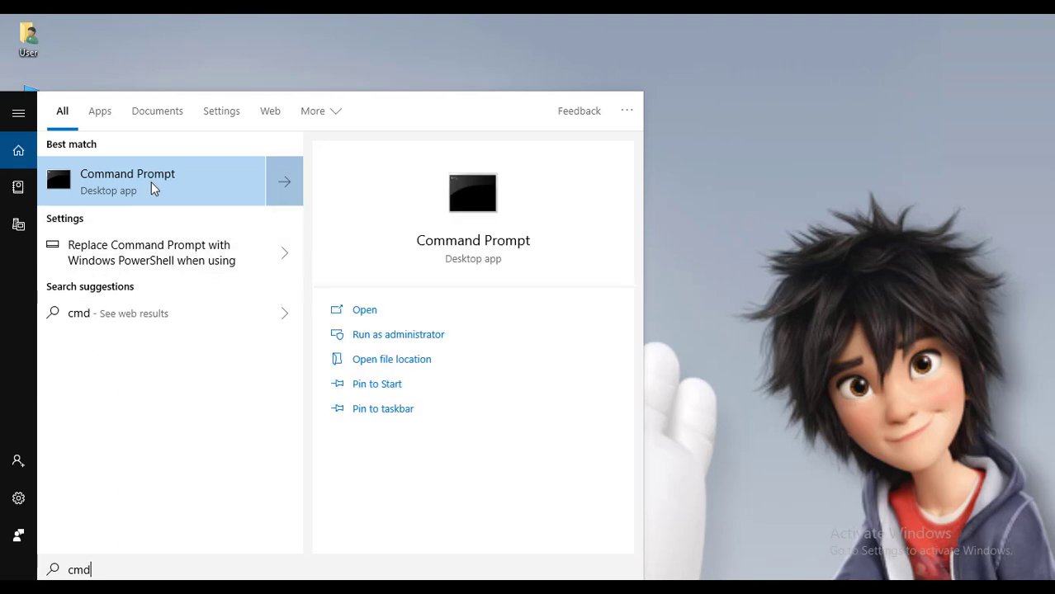
{"action": "left_click", "coordinate": [152, 188]}
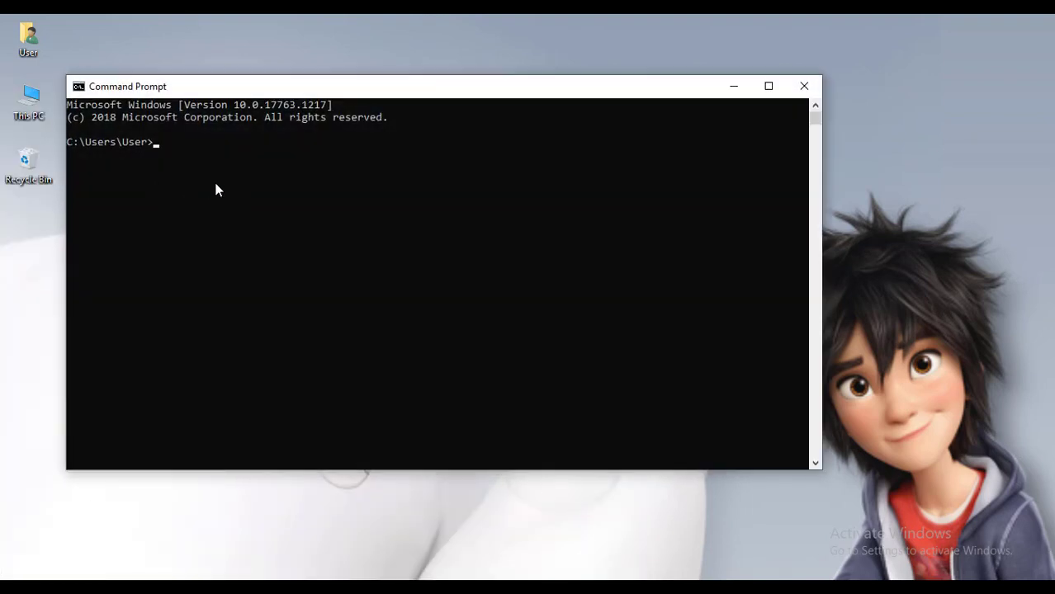
{"action": "type", "text": "php --version"}
{"action": "key", "text": "Return"}
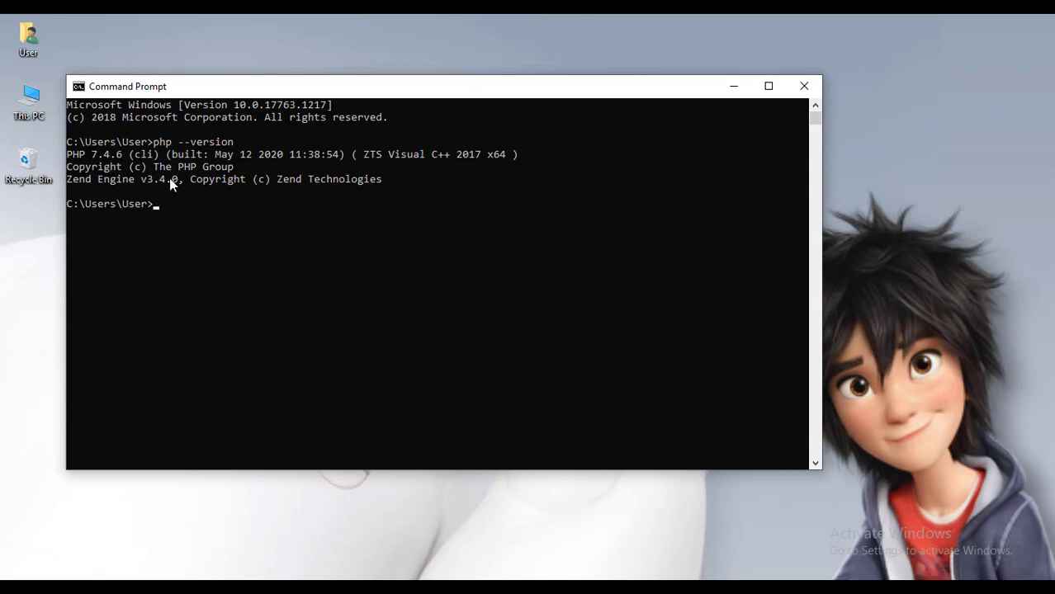
{"action": "key", "text": "alt+F4"}
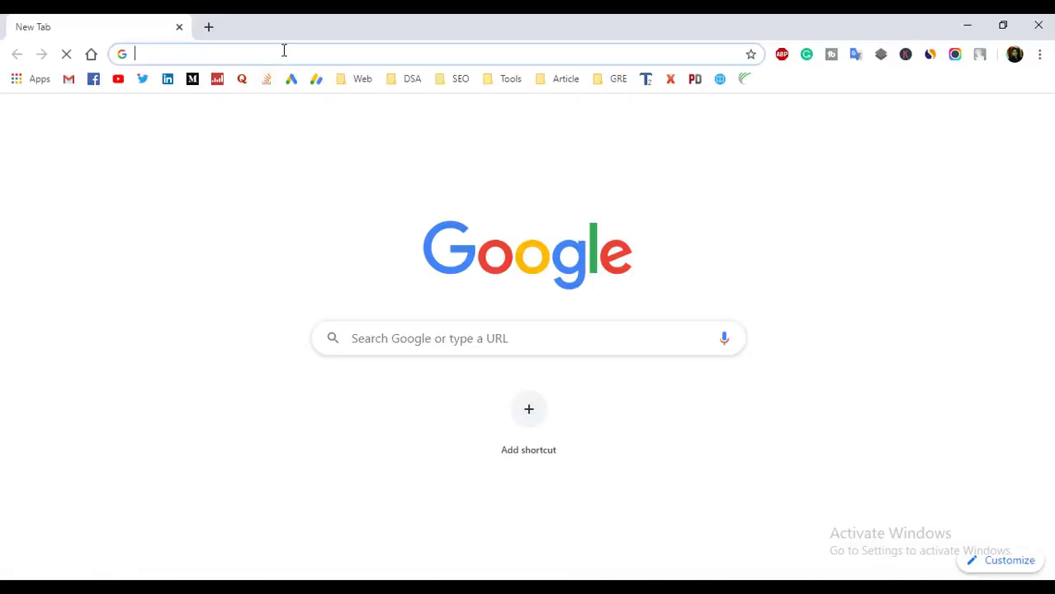
- Switch to Google Chrome and search the web for "getcomposer"
{"action": "type", "text": "get"}
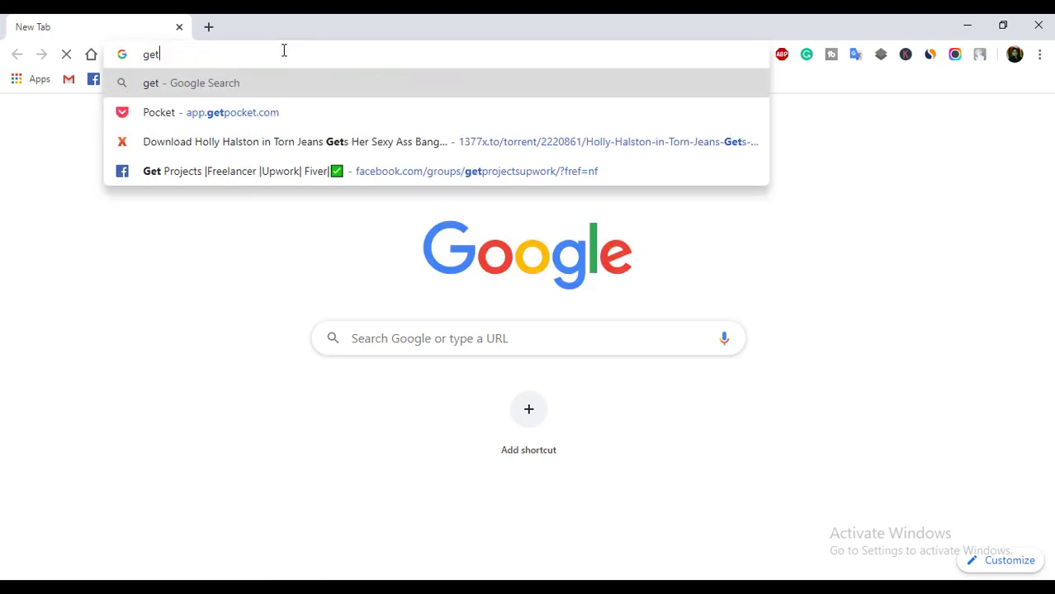
{"action": "type", "text": "c"}
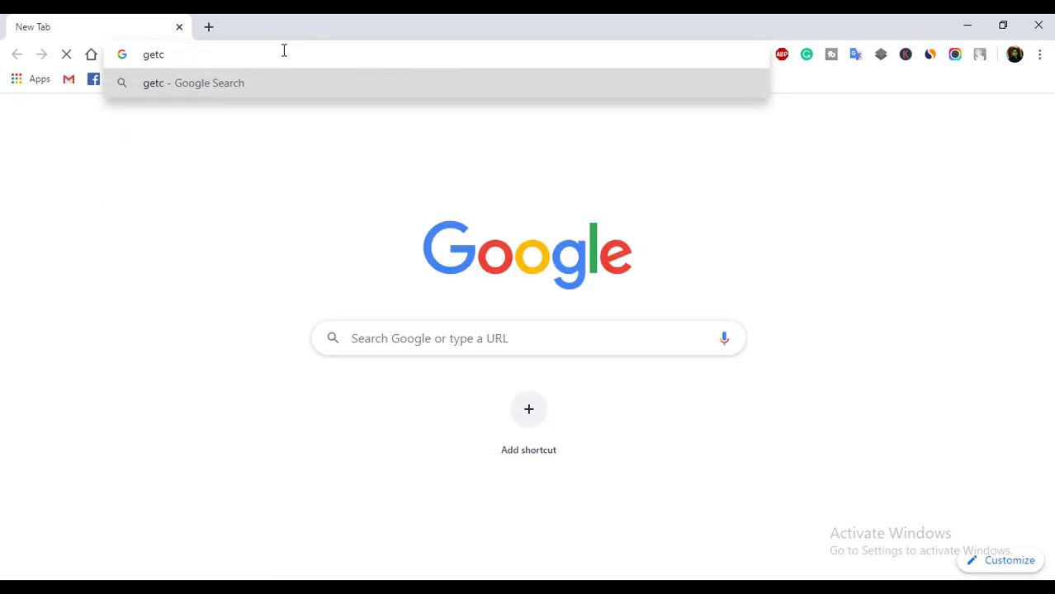
{"action": "type", "text": "omposer"}
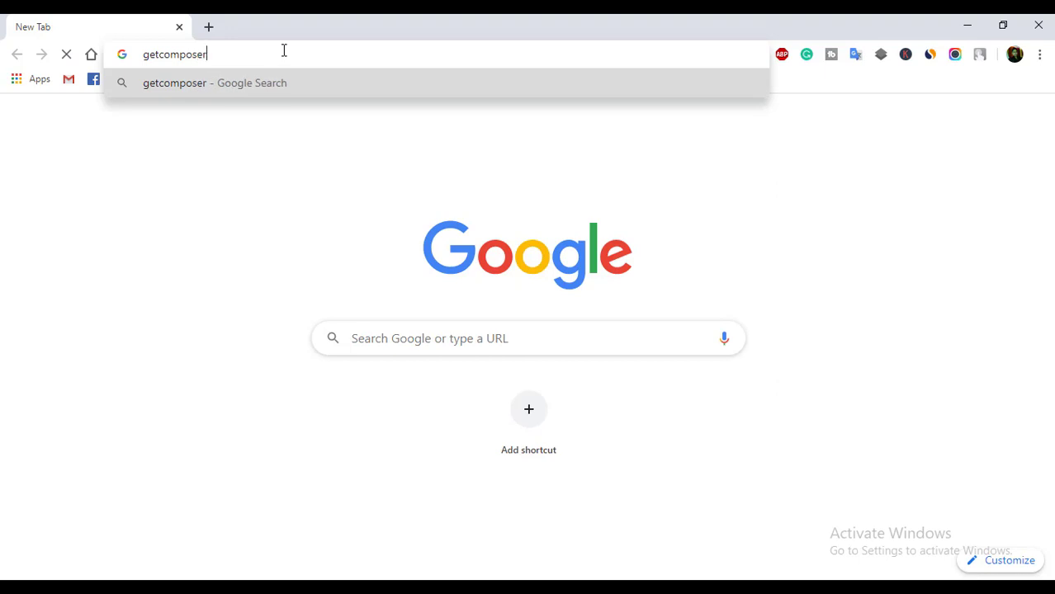
{"action": "key", "text": "Return"}
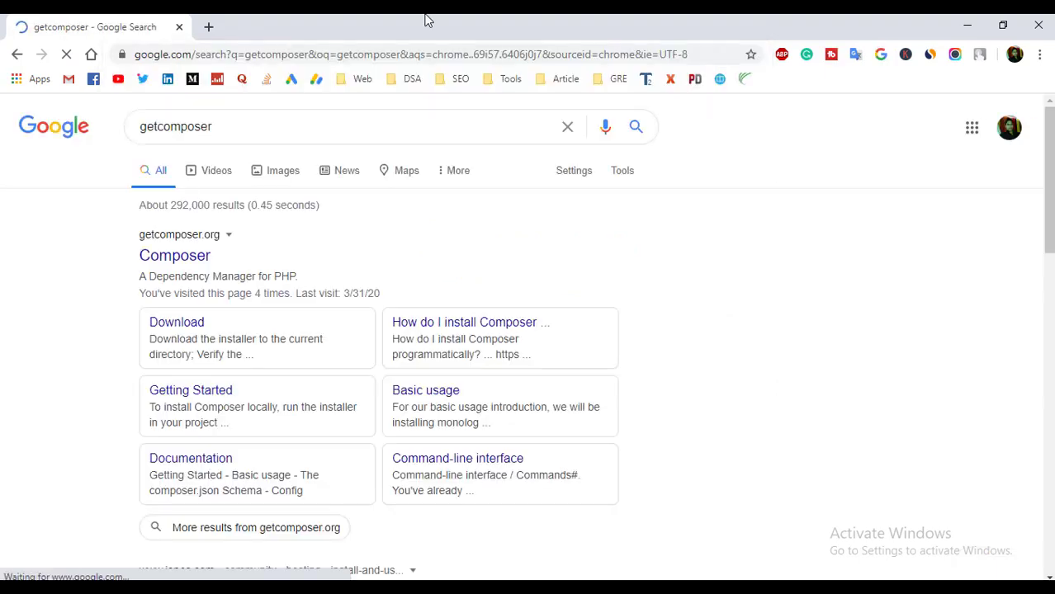
- Open the Composer website, getcomposer.org, from the search results and view its home page links
{"action": "left_click", "coordinate": [174, 258]}
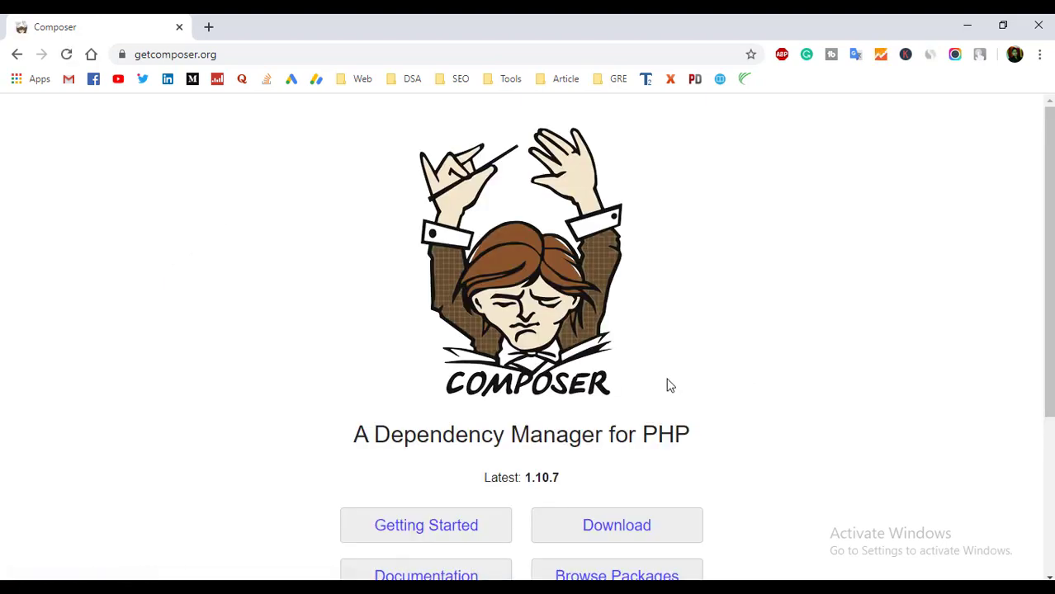
{"action": "scroll", "coordinate": [172, 289], "scroll_direction": "down", "scroll_amount": 2}
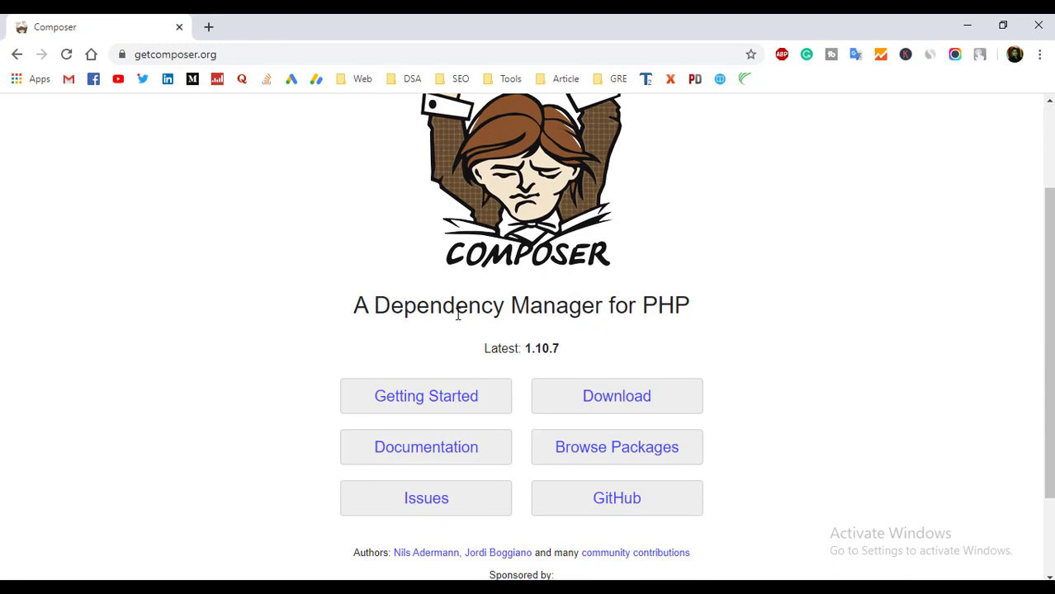
{"action": "scroll", "coordinate": [297, 289], "scroll_direction": "down", "scroll_amount": 2}
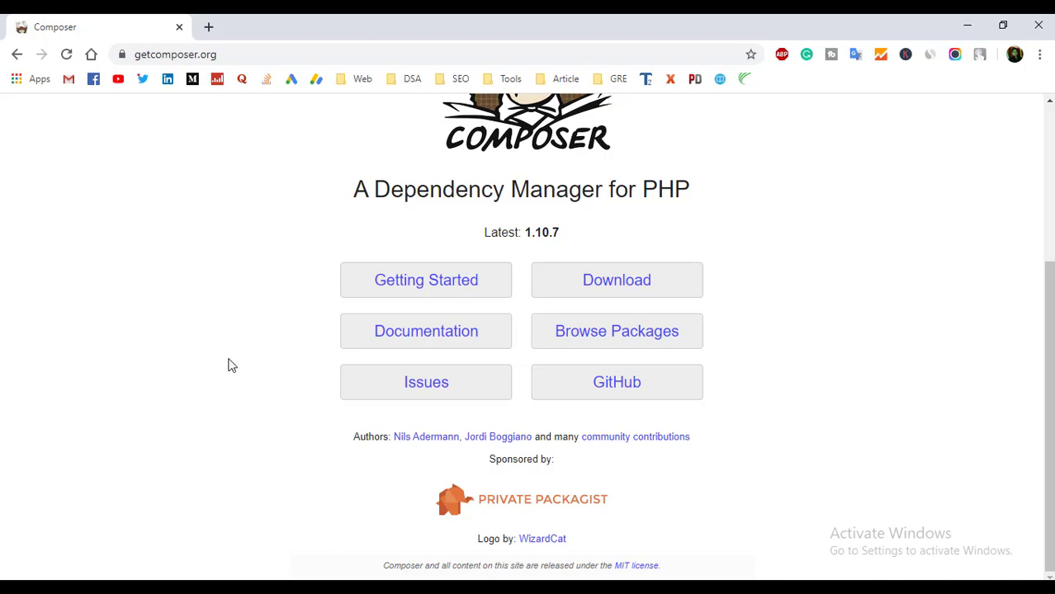
- Open the Composer documentation and look through its book, articles and FAQ topics
{"action": "left_click", "coordinate": [412, 336]}
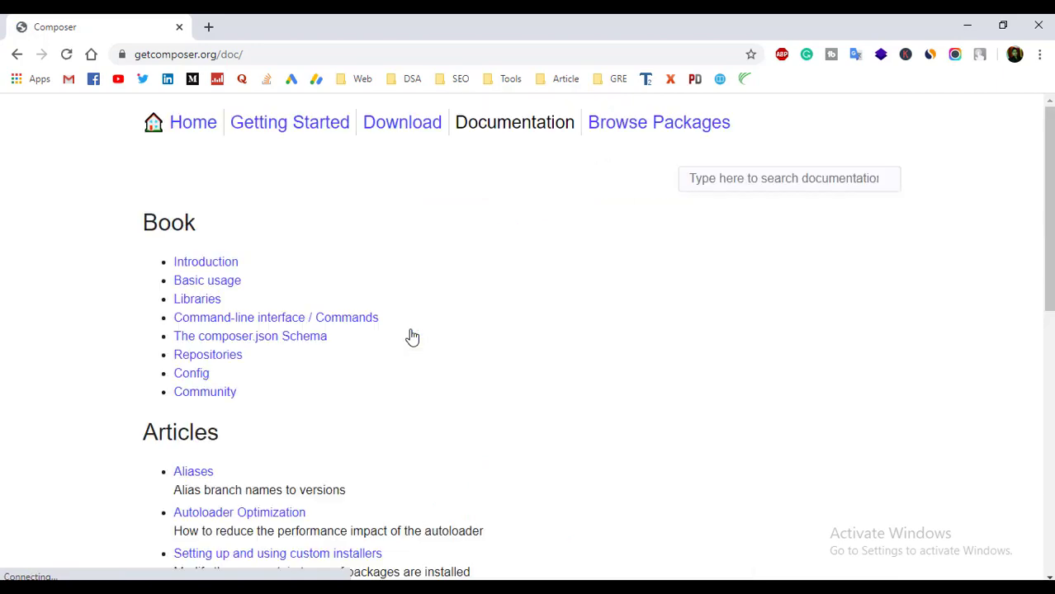
{"action": "scroll", "coordinate": [414, 271], "scroll_direction": "down", "scroll_amount": 4}
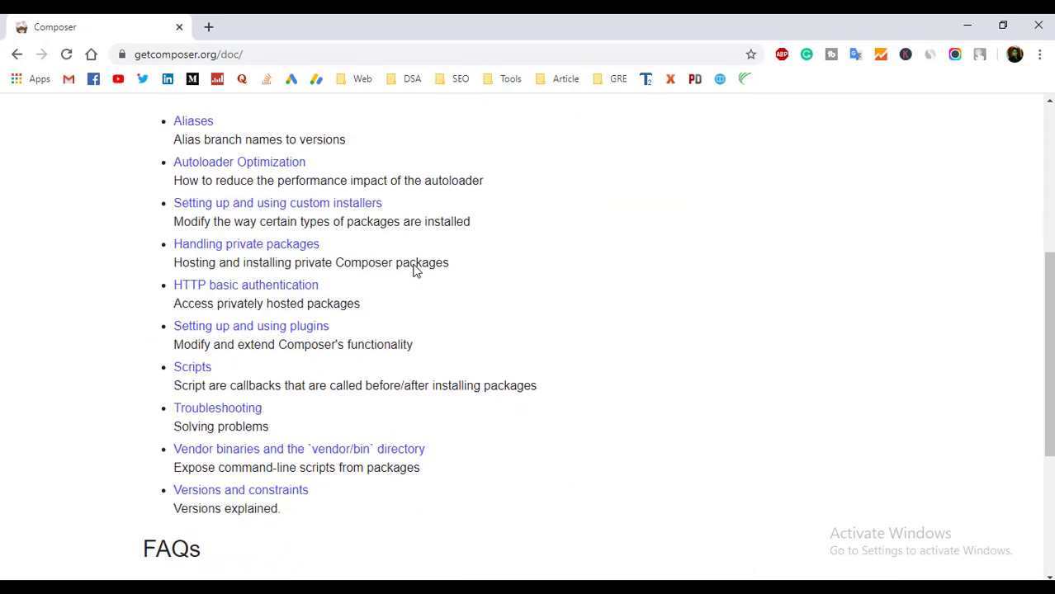
{"action": "scroll", "coordinate": [413, 270], "scroll_direction": "down", "scroll_amount": 2}
{"action": "scroll", "coordinate": [435, 332], "scroll_direction": "down", "scroll_amount": 1}
{"action": "scroll", "coordinate": [437, 333], "scroll_direction": "up", "scroll_amount": 6}
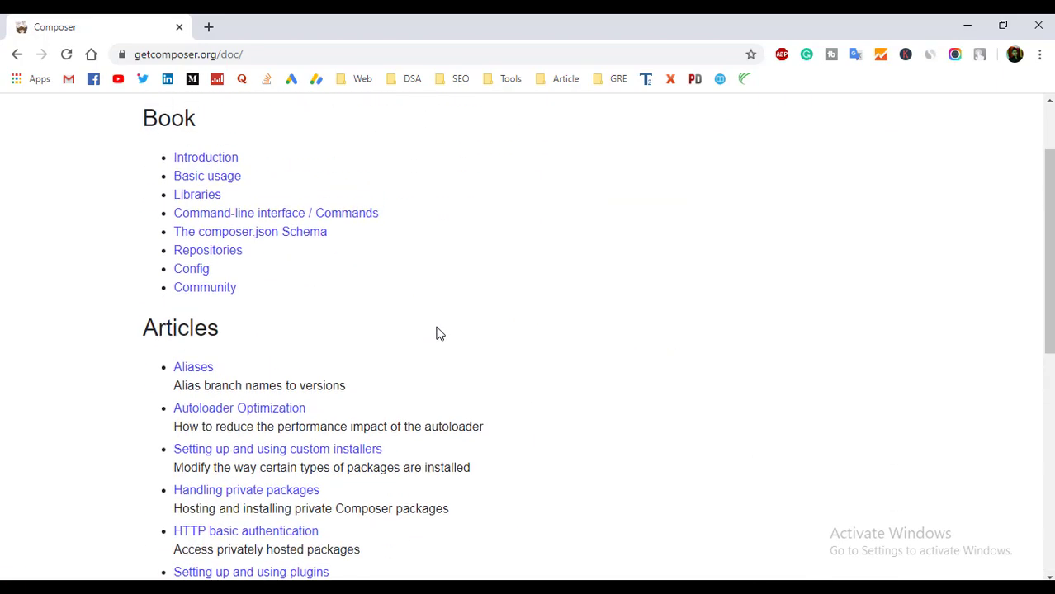
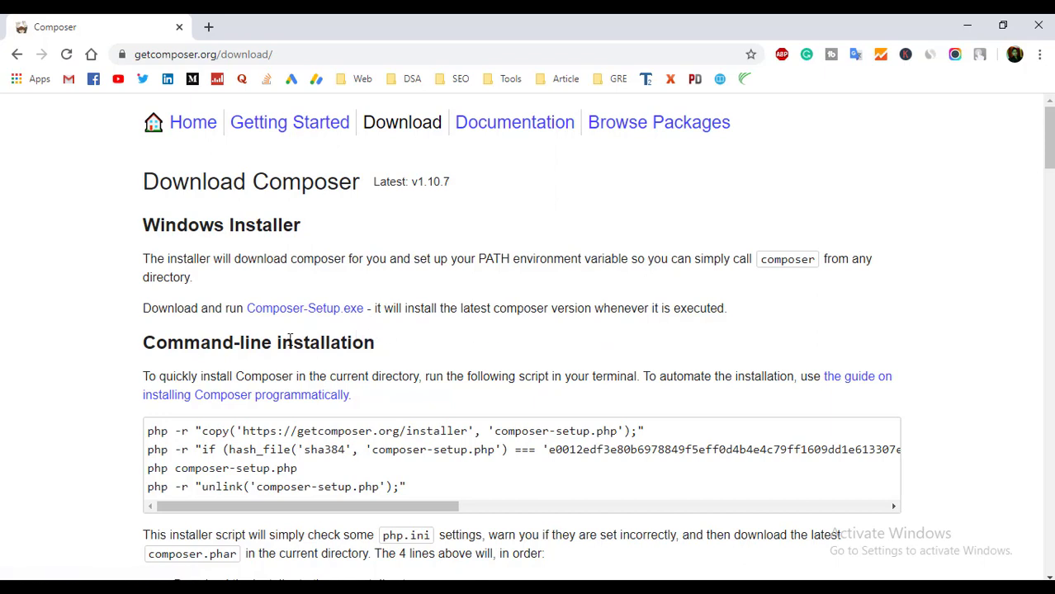
- Download the Windows installer Composer-Setup.exe from the Composer download page and close the browser
{"action": "left_click", "coordinate": [305, 316]}
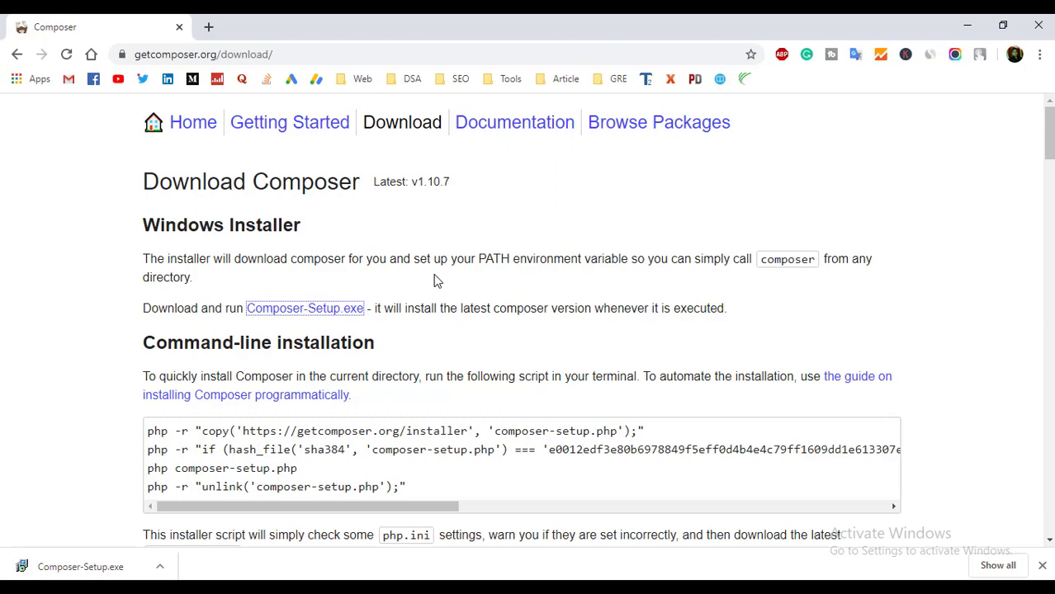
{"action": "left_click", "coordinate": [179, 26]}
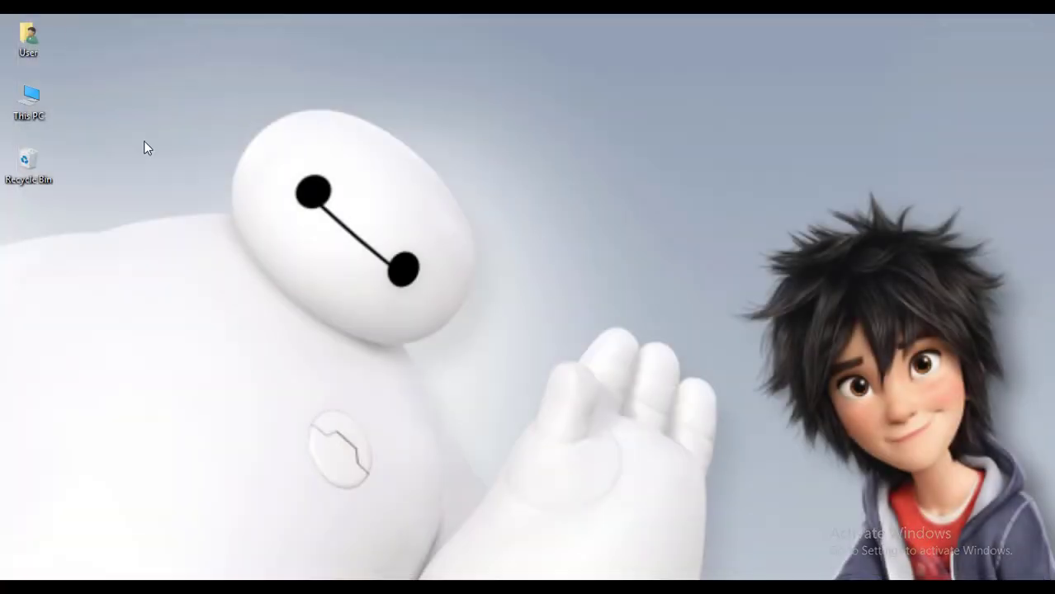
- Run Composer-Setup.exe from the Downloads folder as administrator, allow it in the SmartScreen prompt and minimize the folder window
{"action": "double_click", "coordinate": [32, 99]}
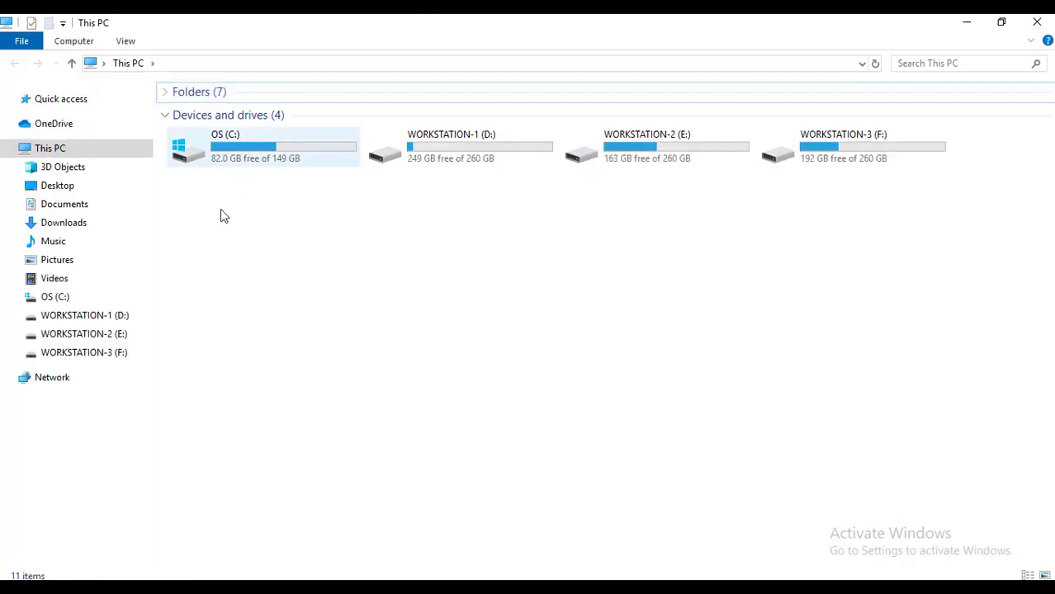
{"action": "left_click", "coordinate": [99, 216]}
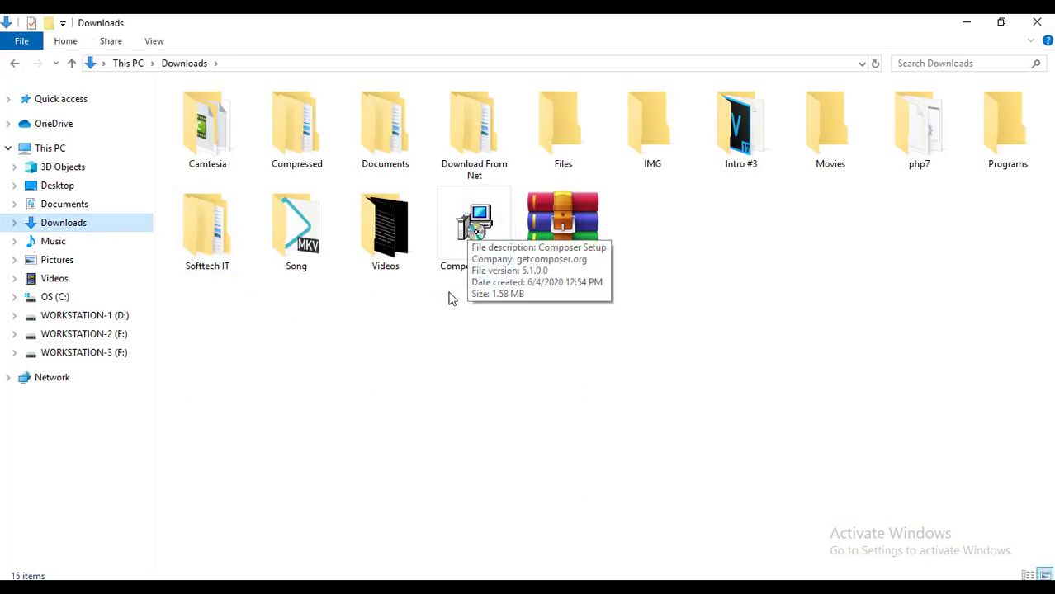
{"action": "left_click", "coordinate": [477, 232]}
{"action": "right_click", "coordinate": [474, 231]}
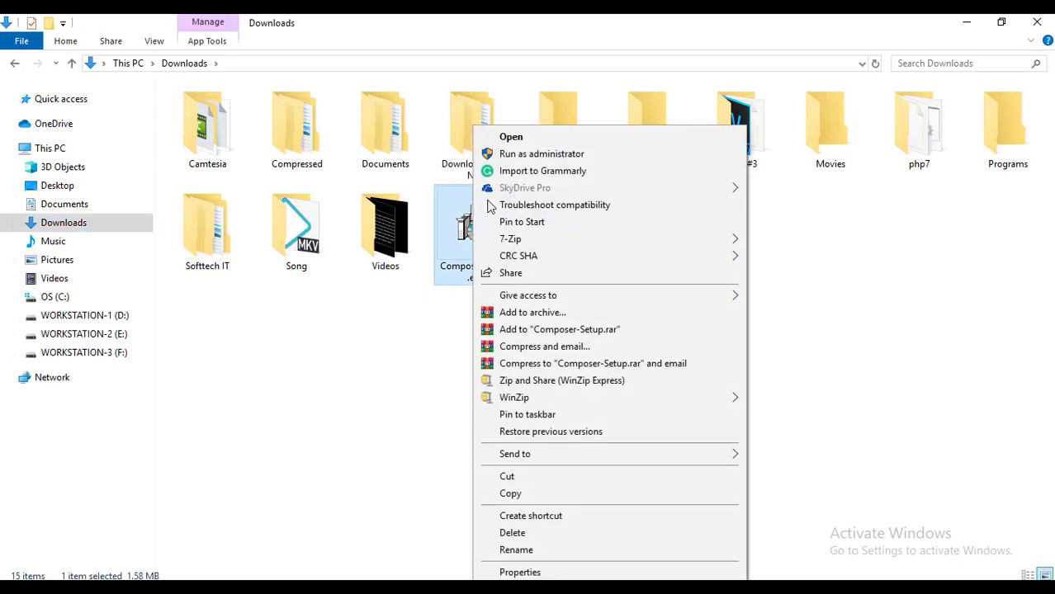
{"action": "left_click", "coordinate": [532, 156]}
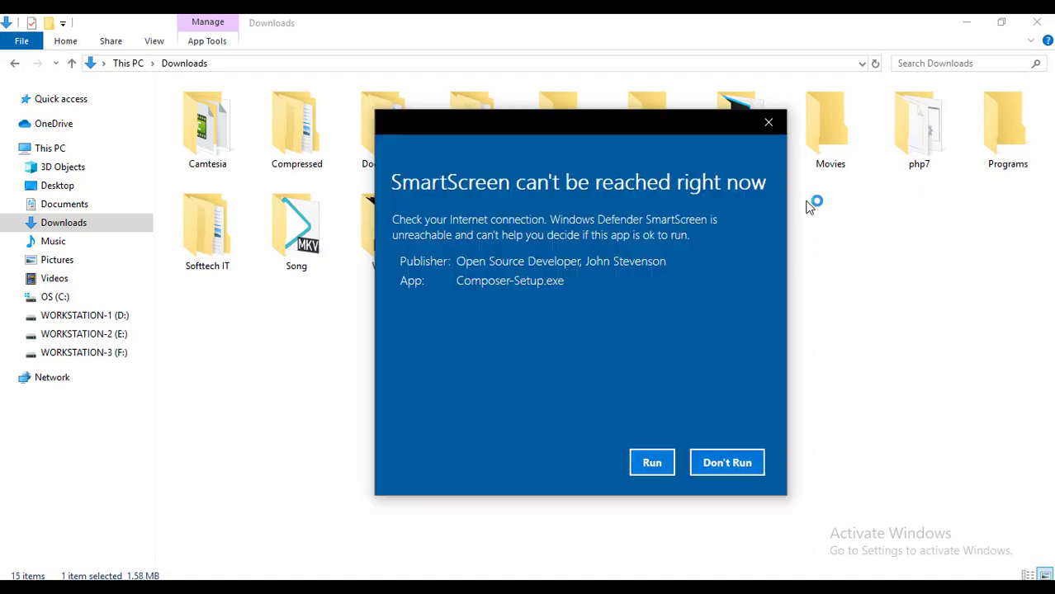
{"action": "left_click", "coordinate": [653, 467]}
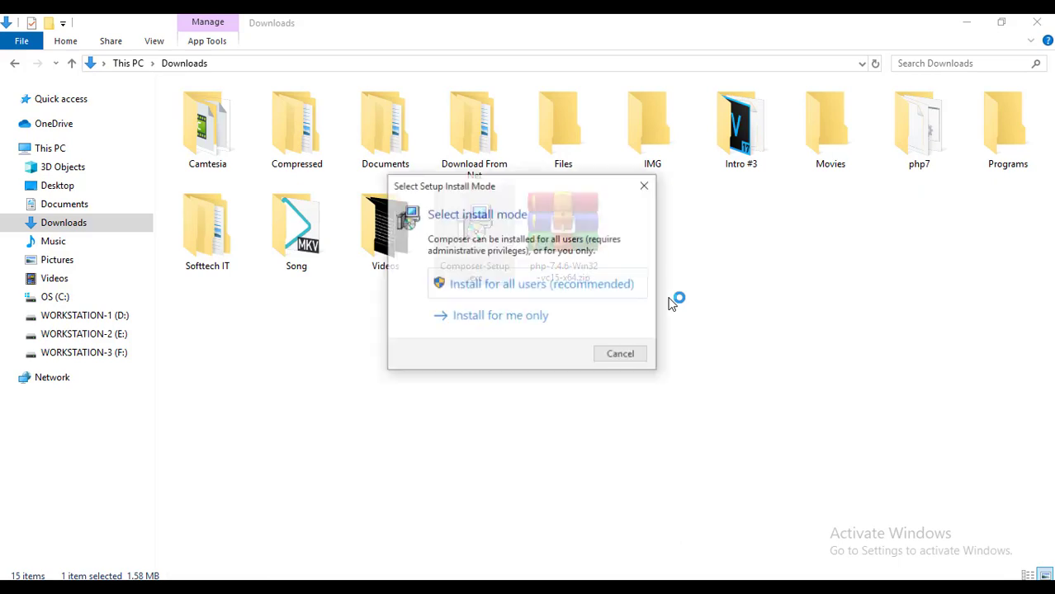
{"action": "left_click", "coordinate": [966, 22]}
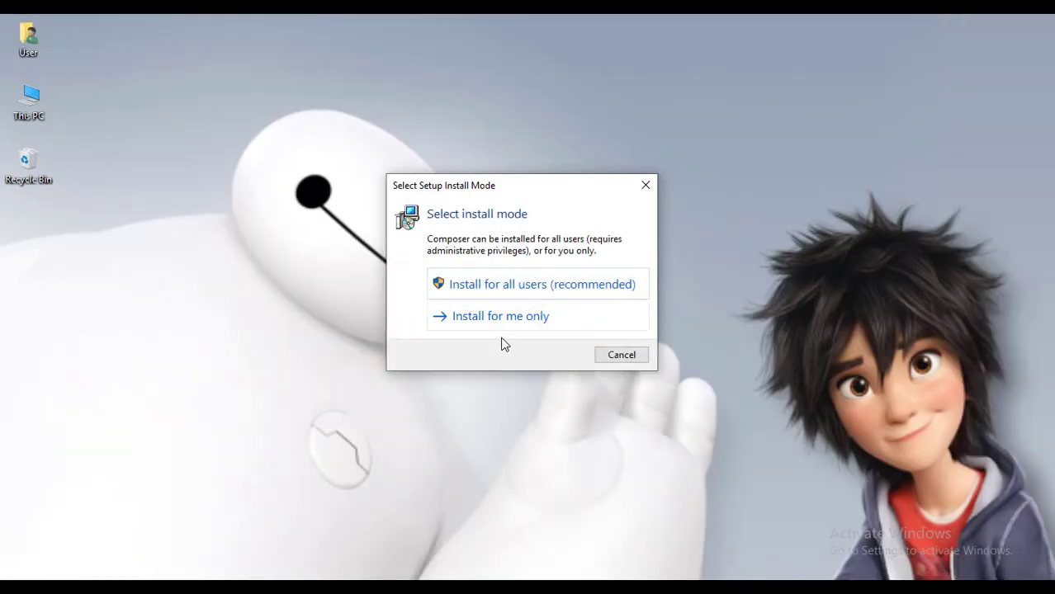
- Configure Composer Setup for all users with C:\php7\php.exe and the php.ini update, leaving developer mode and the proxy off
{"action": "left_click", "coordinate": [500, 288]}
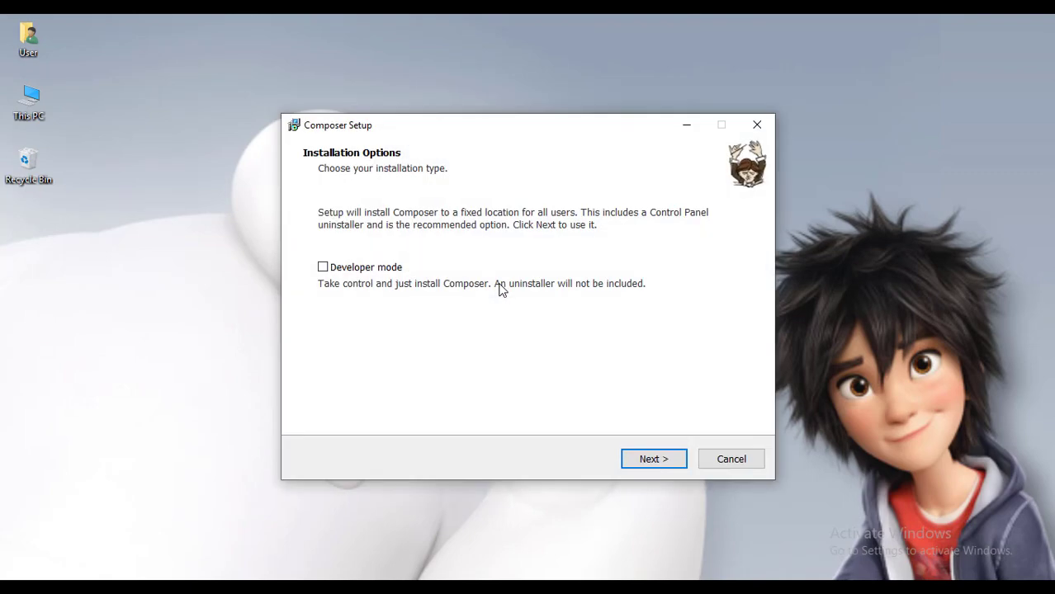
{"action": "left_click", "coordinate": [644, 462]}
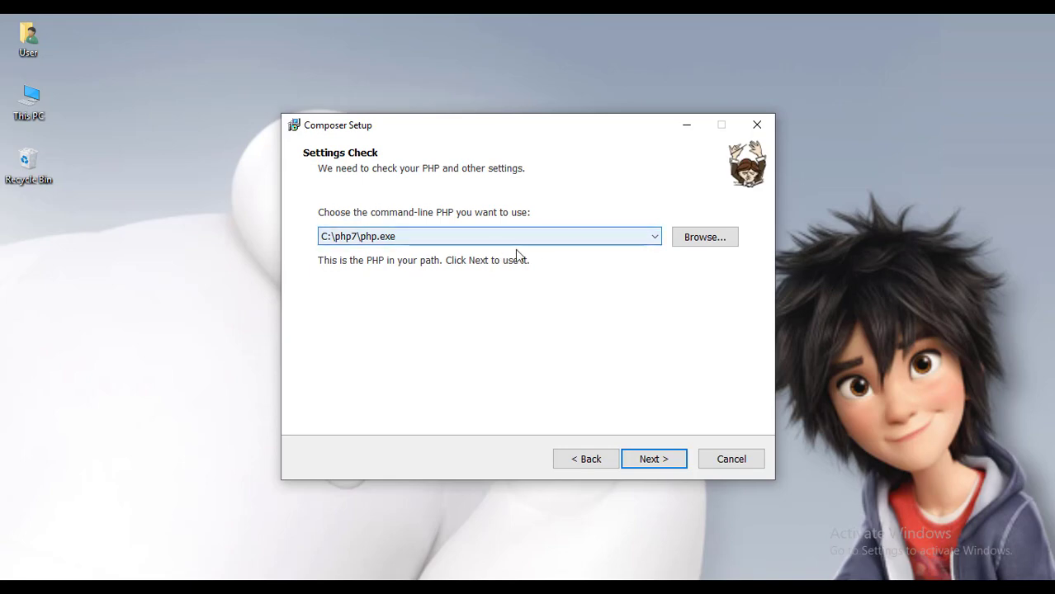
{"action": "left_click", "coordinate": [651, 459]}
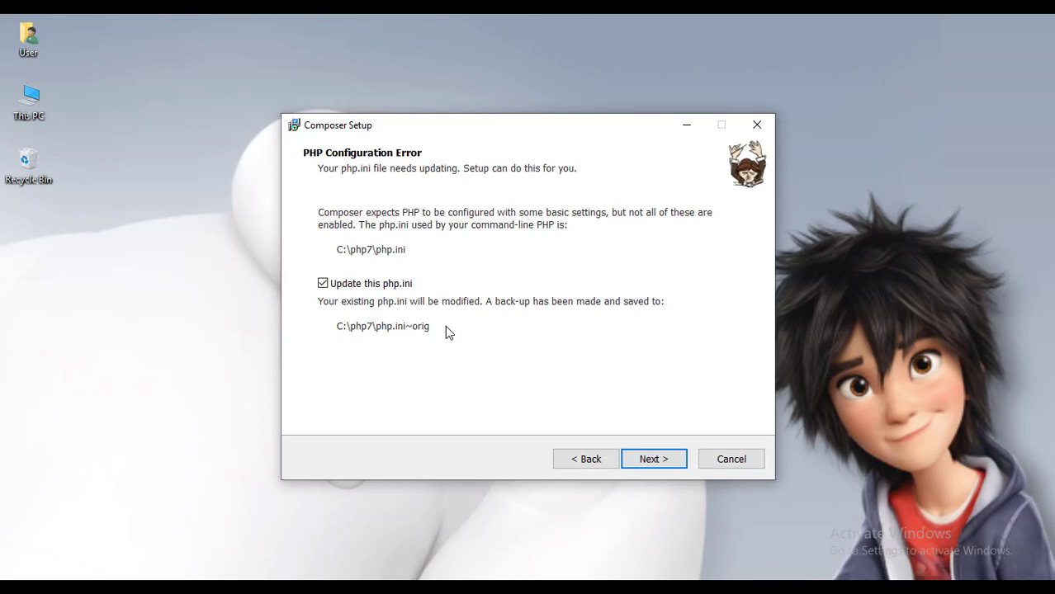
{"action": "left_click", "coordinate": [649, 460]}
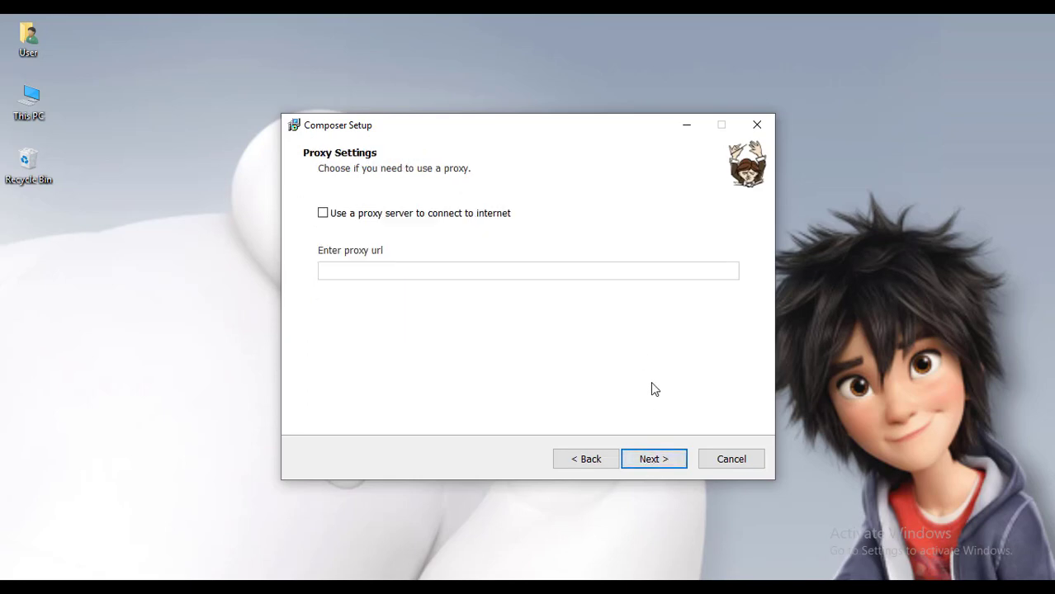
{"action": "left_click", "coordinate": [661, 463]}
- Install Composer, continue past the information page and finish the setup without viewing the online documentation
{"action": "left_click", "coordinate": [653, 459]}
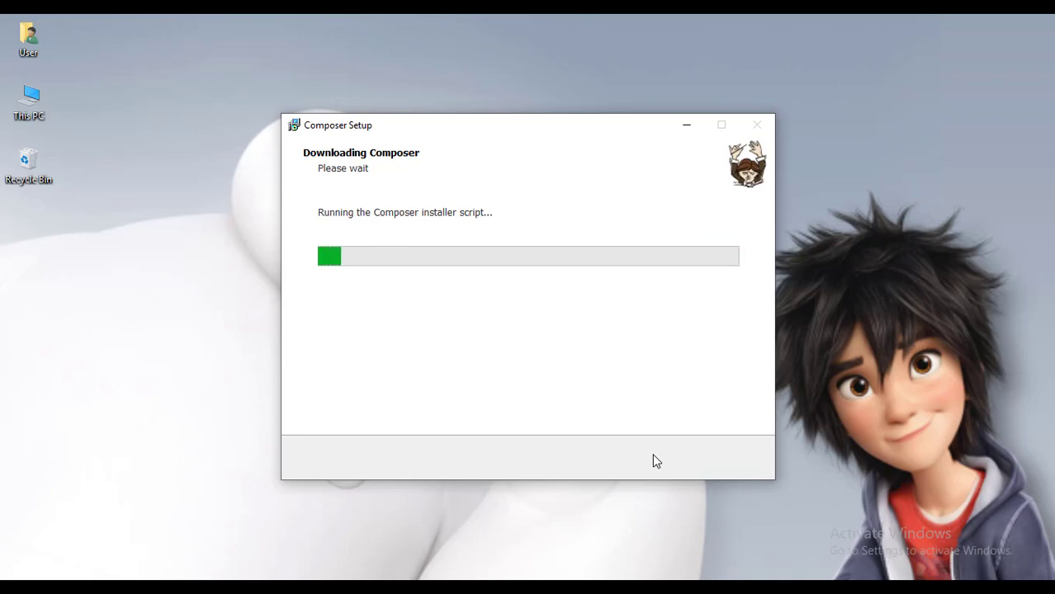
{"action": "left_click", "coordinate": [653, 459]}
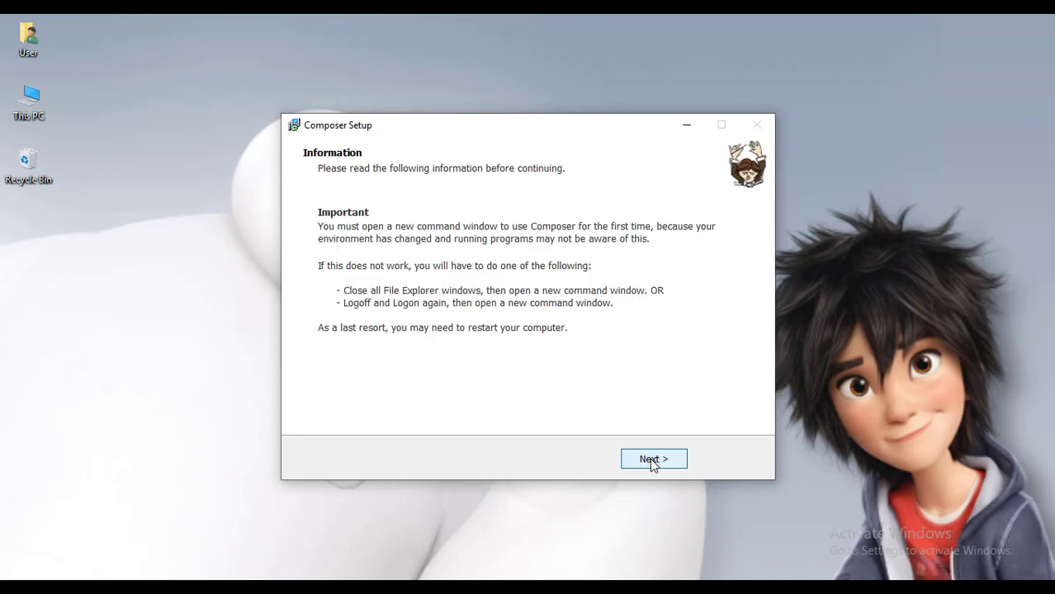
{"action": "left_click", "coordinate": [652, 463]}
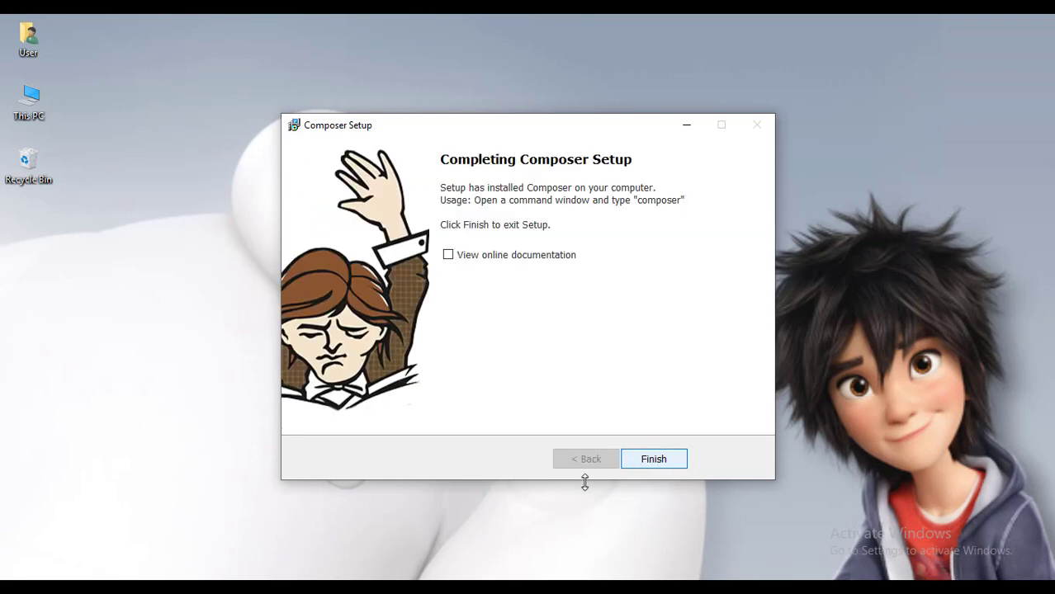
{"action": "left_click", "coordinate": [652, 462]}
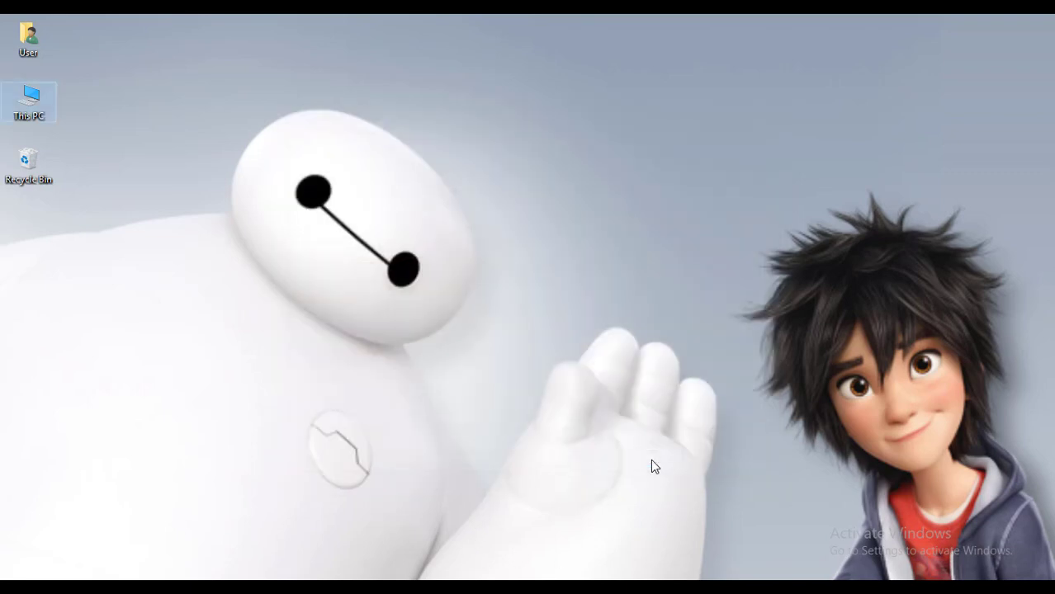
- Check the Composer installation by running composer in a new Command Prompt, look through its output and close the window
{"action": "left_click", "coordinate": [566, 495]}
{"action": "key", "text": "super"}
{"action": "type", "text": "cmd"}
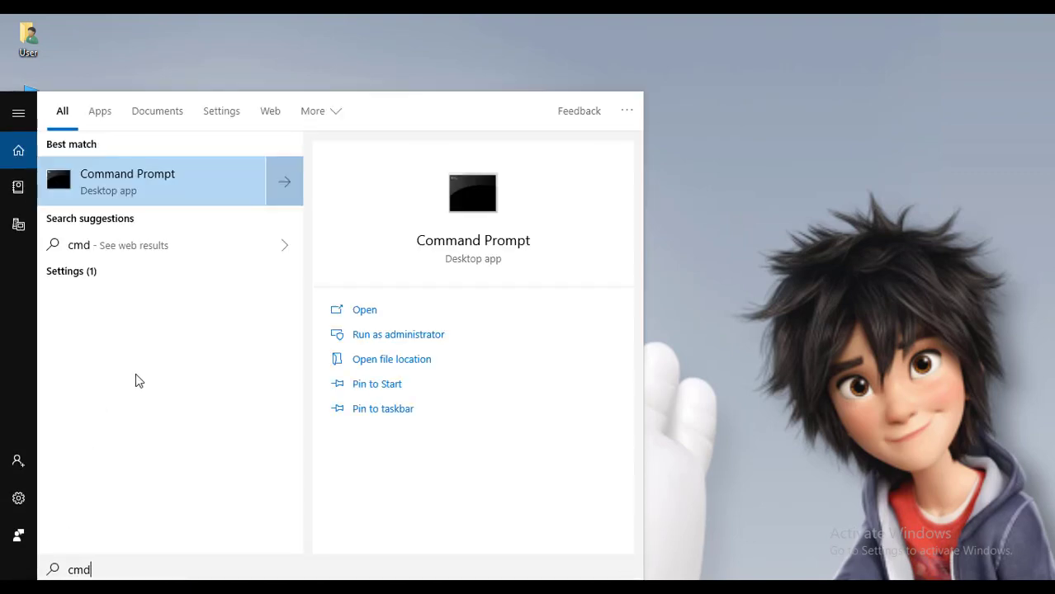
{"action": "left_click", "coordinate": [162, 181]}
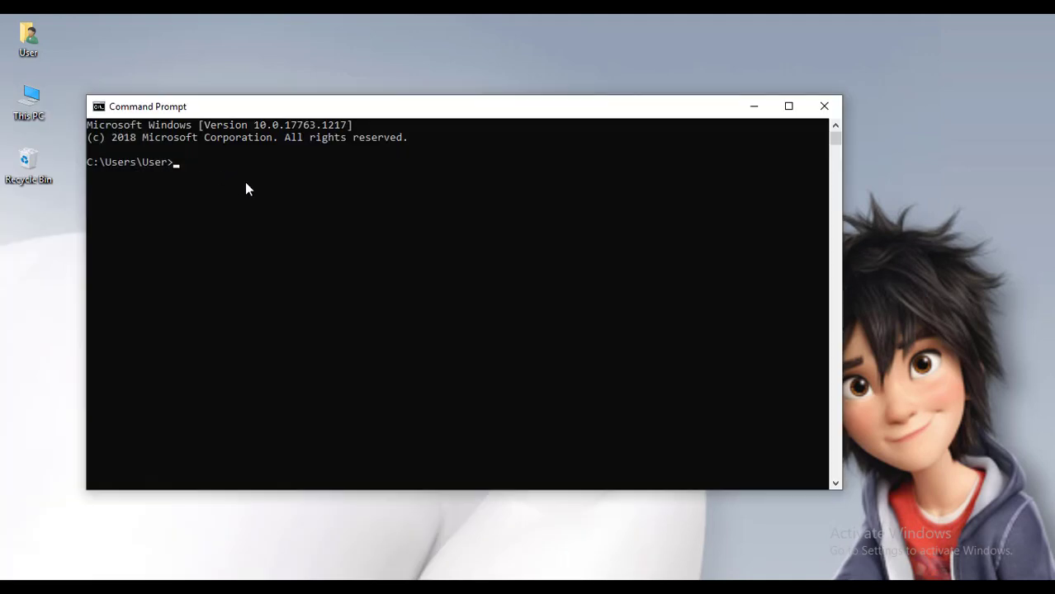
{"action": "type", "text": "composer"}
{"action": "key", "text": "Return"}
{"action": "scroll", "coordinate": [342, 279], "scroll_direction": "up", "scroll_amount": 15}
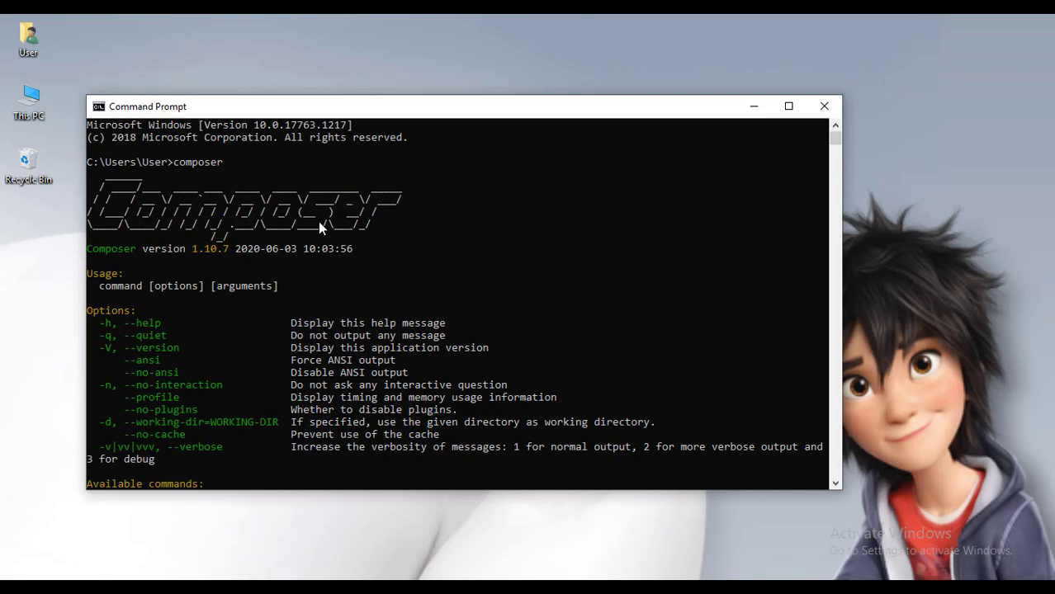
{"action": "scroll", "coordinate": [318, 219], "scroll_direction": "down", "scroll_amount": 15}
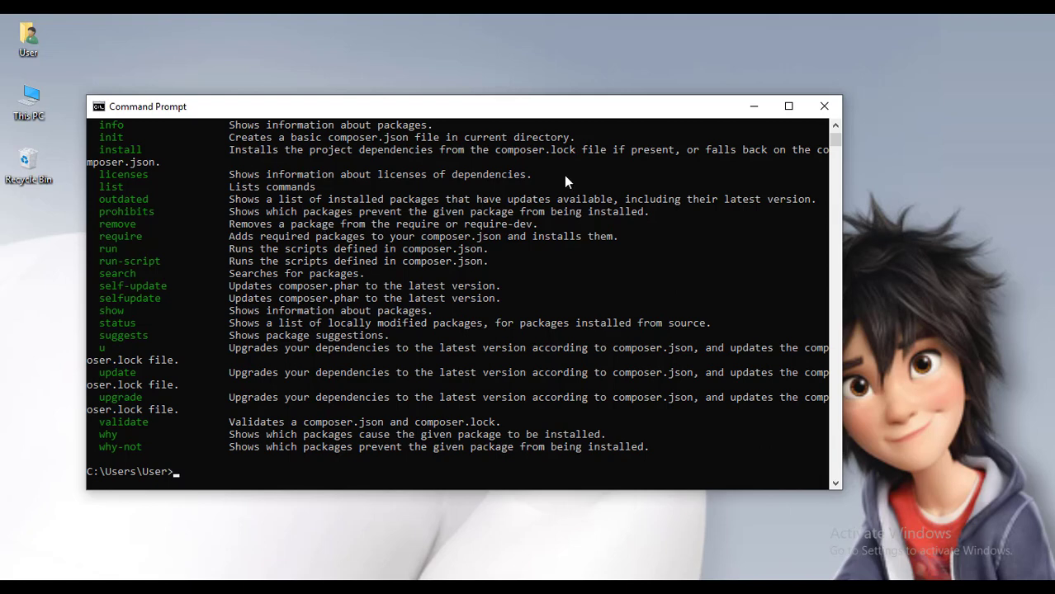
{"action": "left_click", "coordinate": [822, 106]}
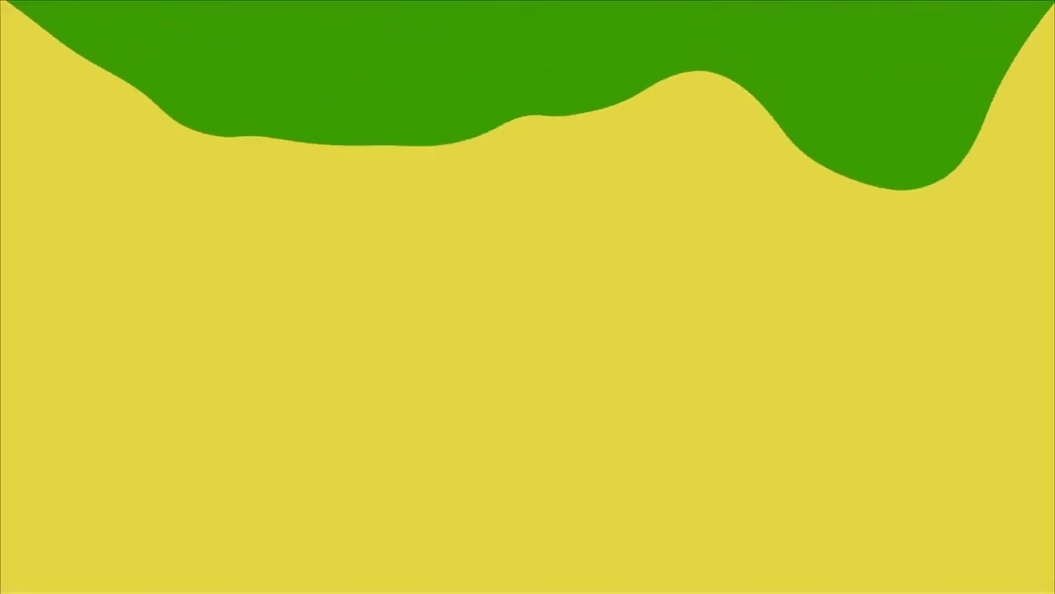